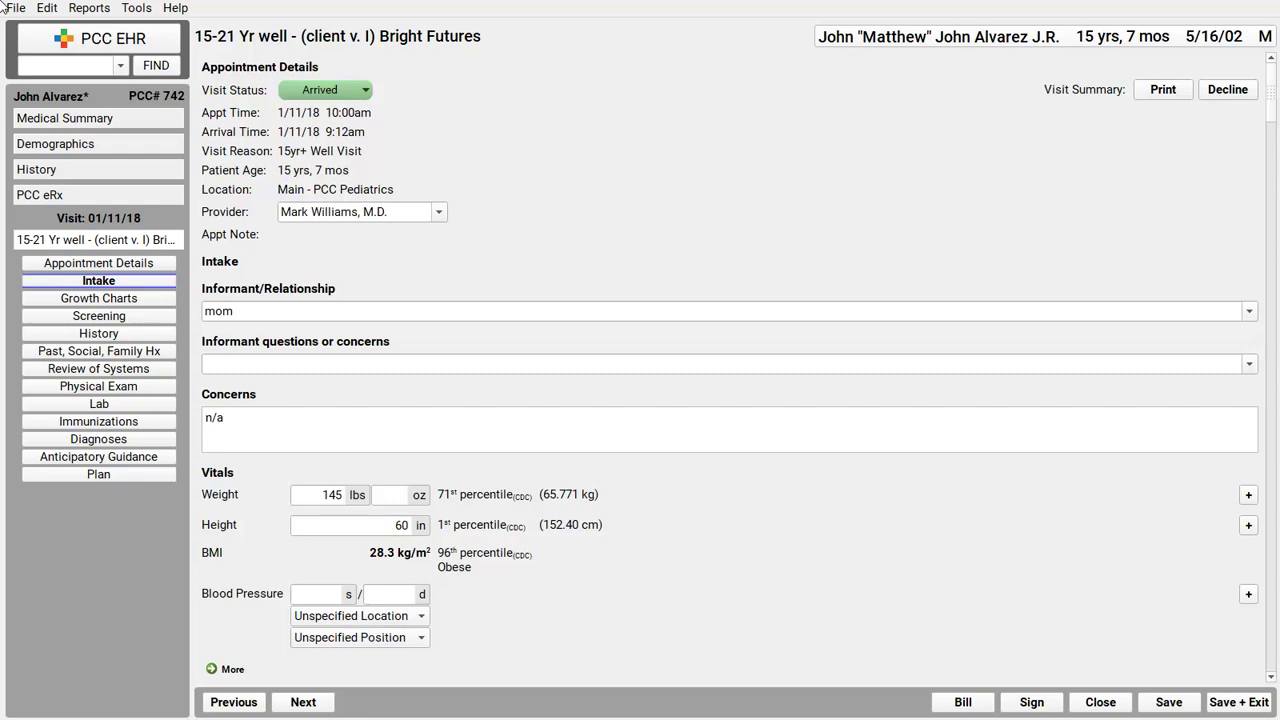
Step: Order the adolescent depression screen in the visit's Screening section and open that order for editing
click(141, 320)
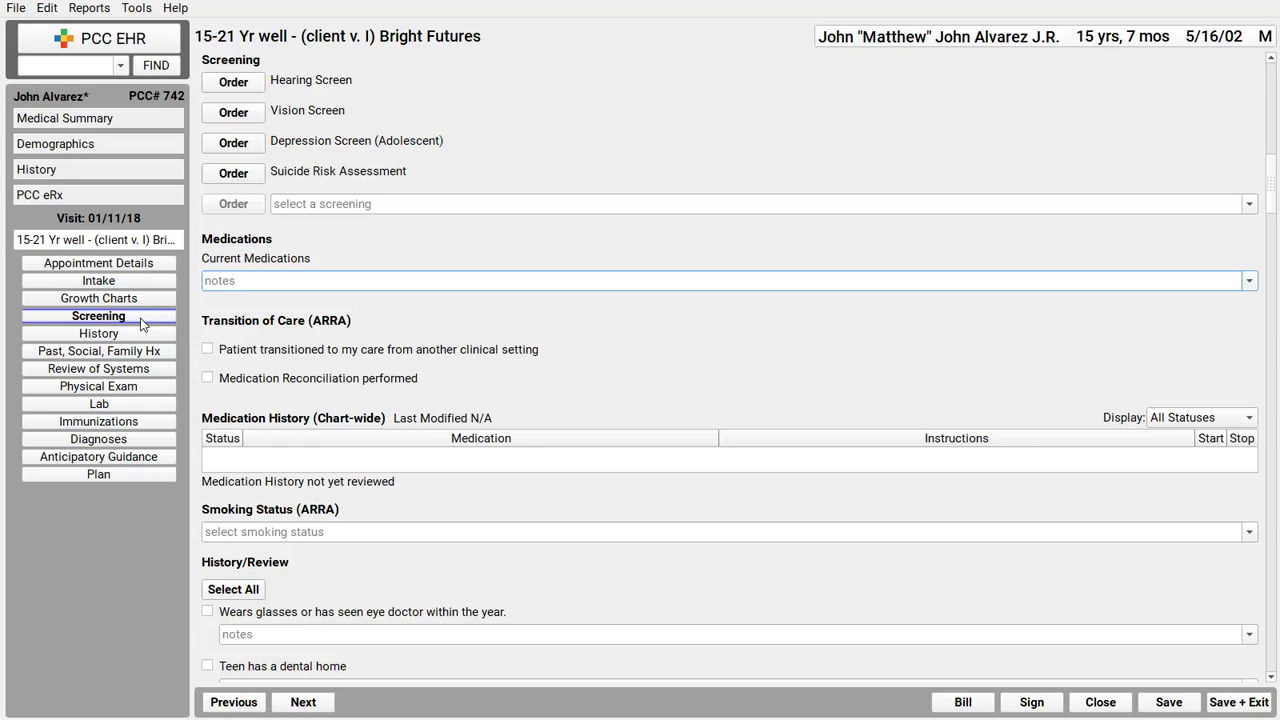
click(231, 145)
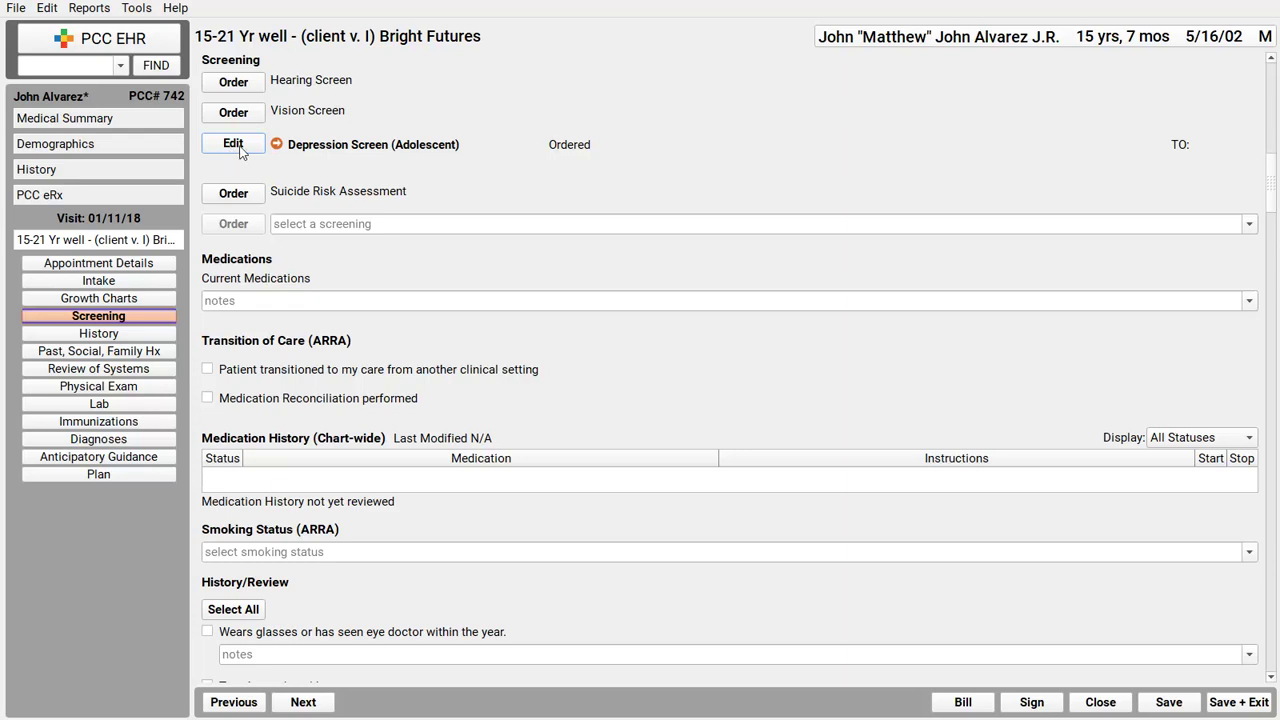
click(252, 148)
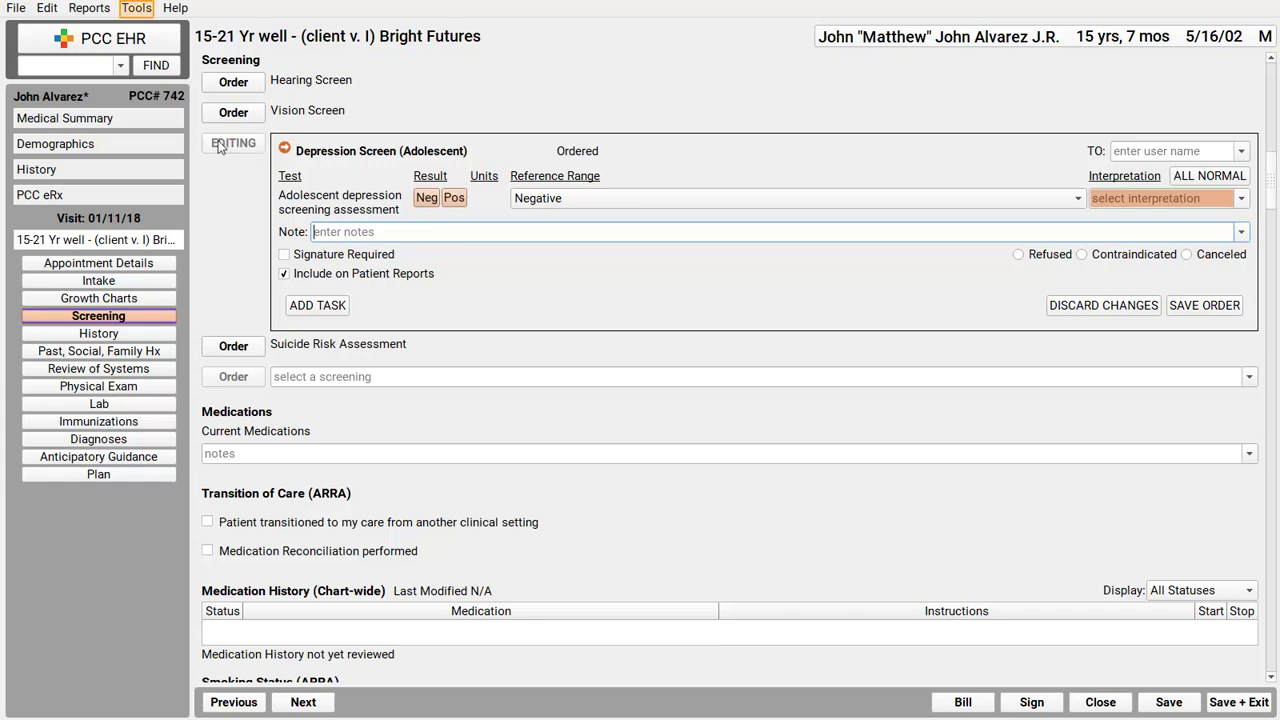
Step: Open the Screening Orders component for editing in the Component Builder of Protocol Configuration
click(145, 10)
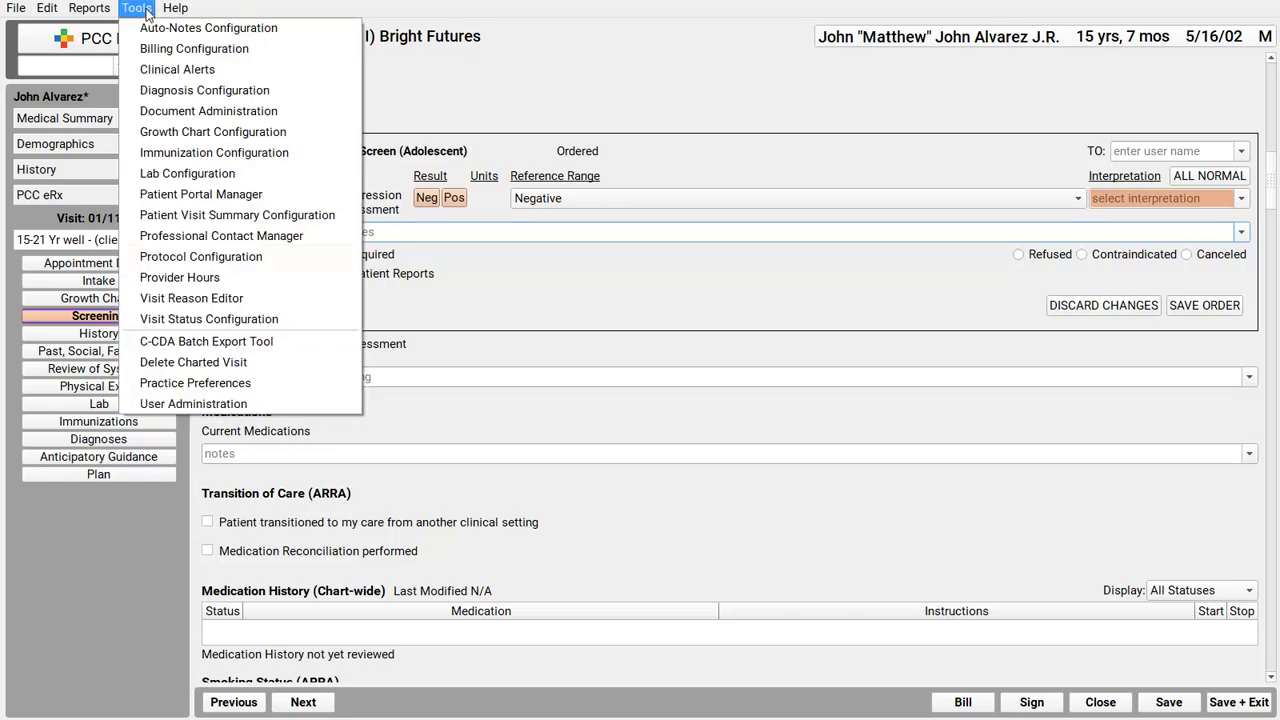
click(254, 259)
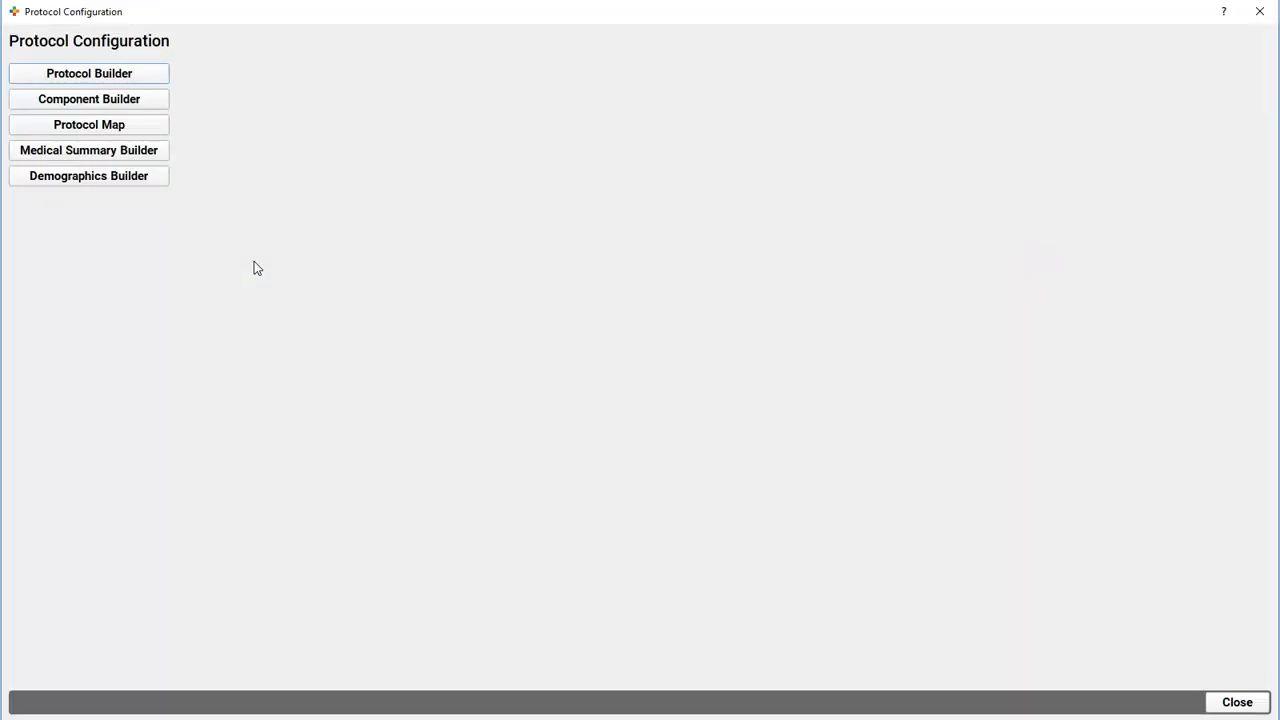
click(156, 108)
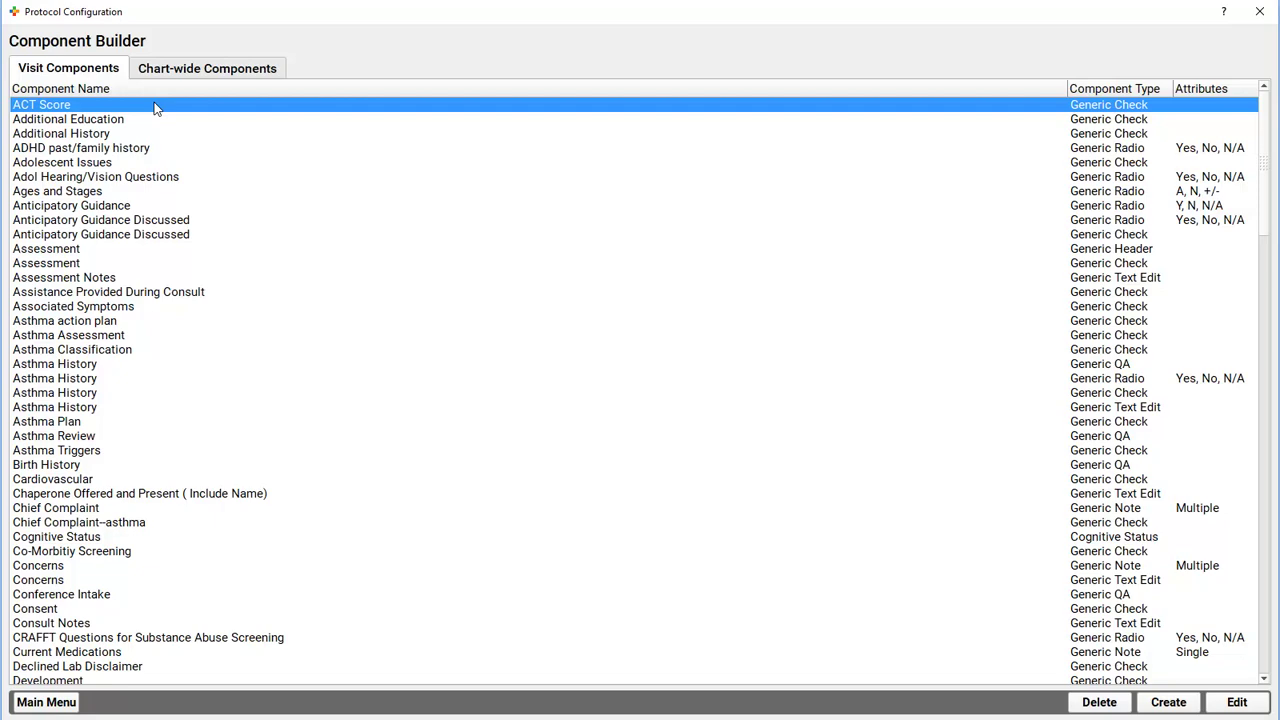
click(1263, 562)
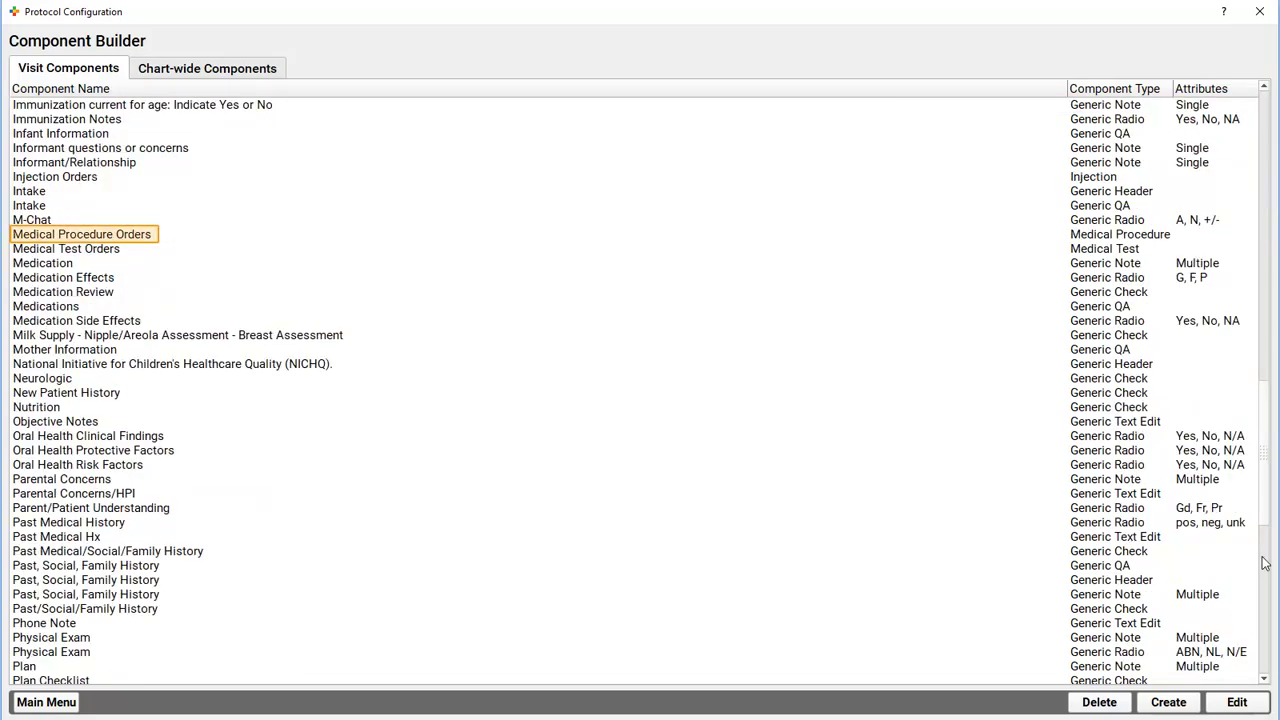
click(1263, 613)
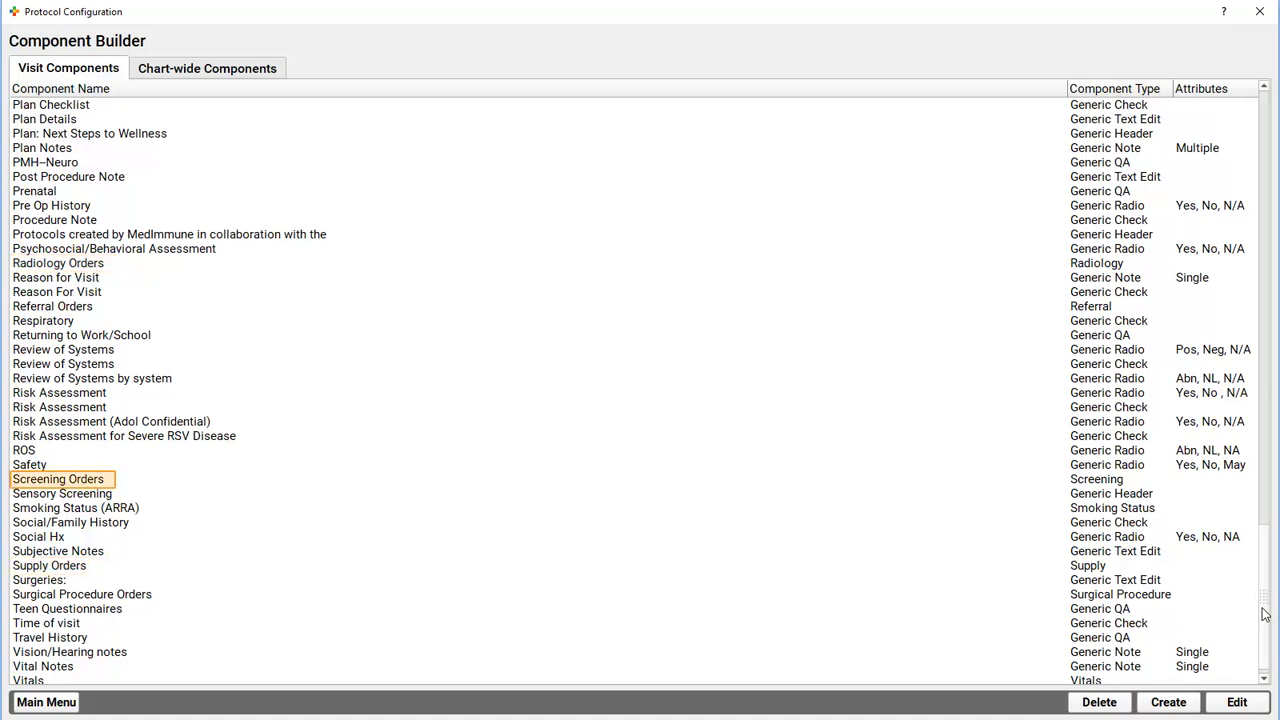
double_click(83, 479)
Step: Rename the Depression Screen (Adolescent) order as "Moods and Emotions Screenings"
double_click(303, 186)
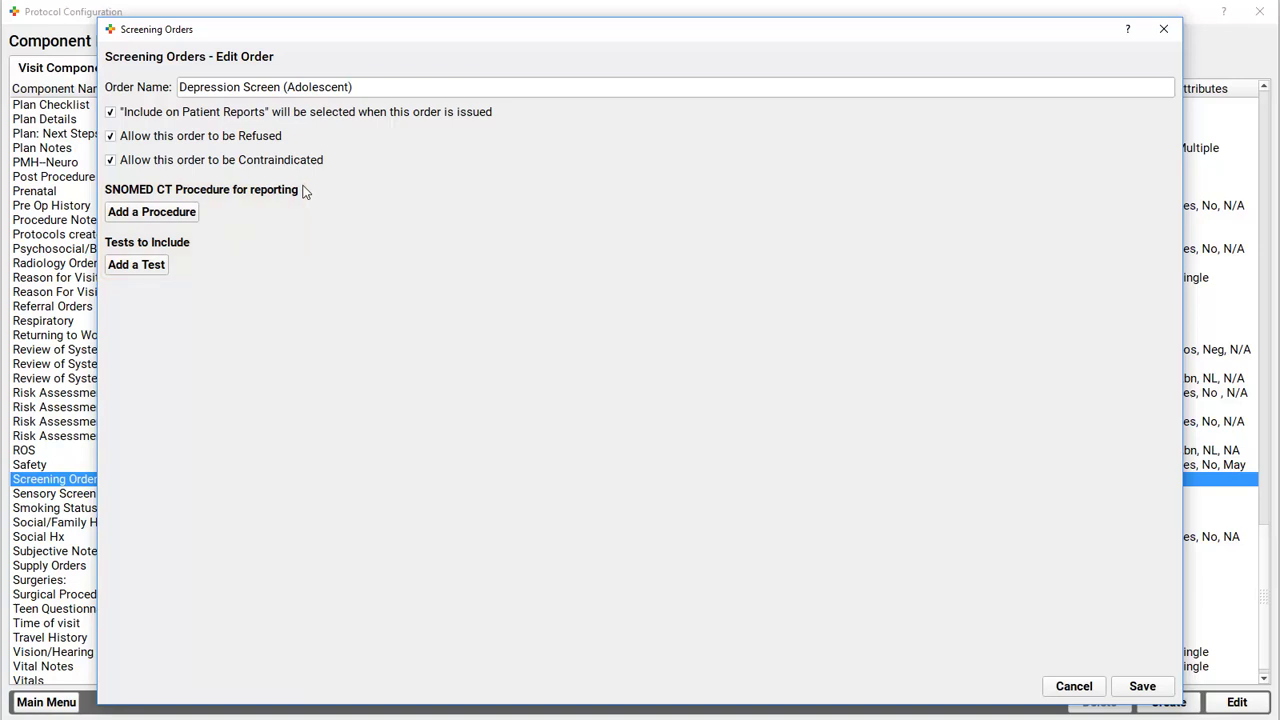
triple_click(370, 88)
text(Moods a)
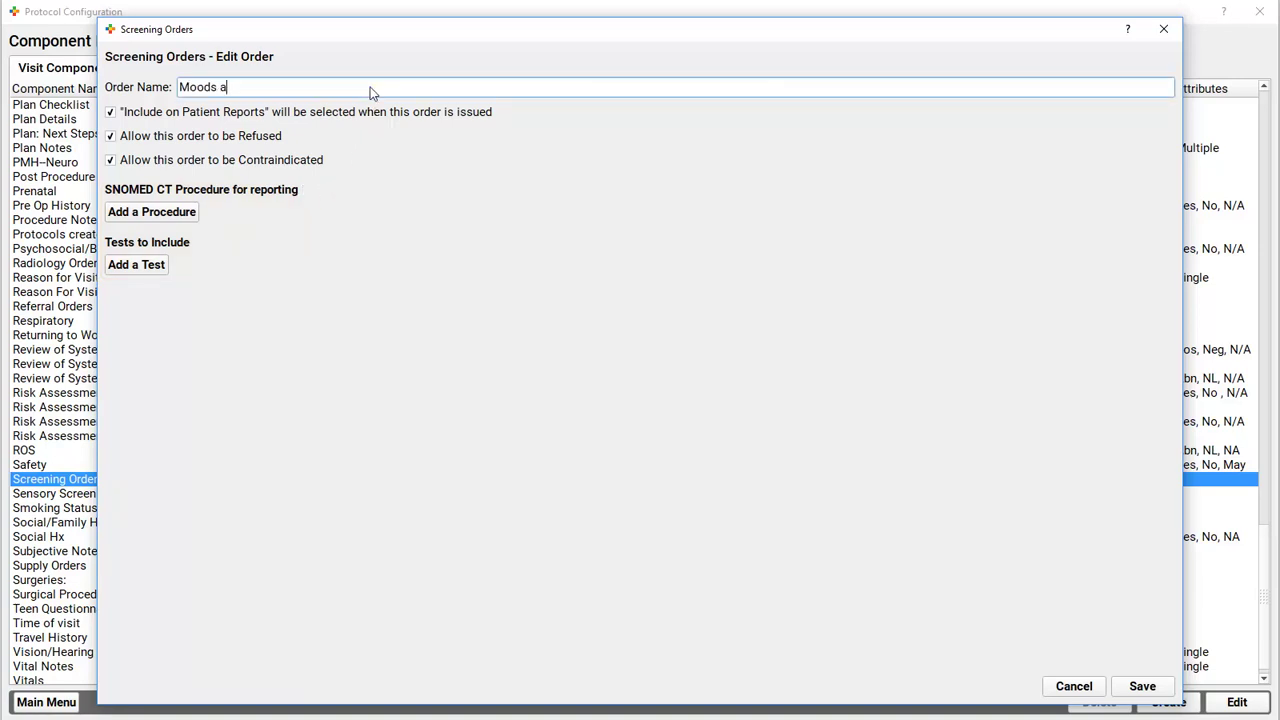
text(nd Emotions Screenings)
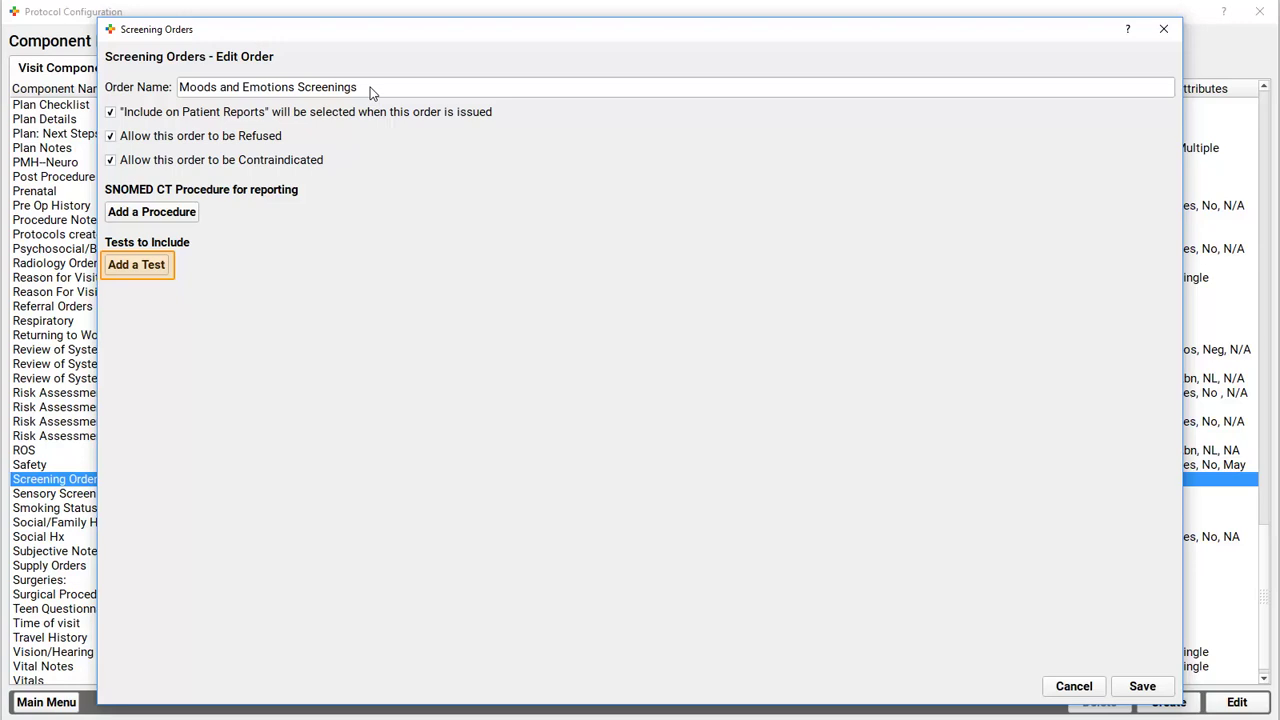
Step: Add the adolescent depression screening assessment test, LOINC 73831-0, to the order and save it
click(134, 263)
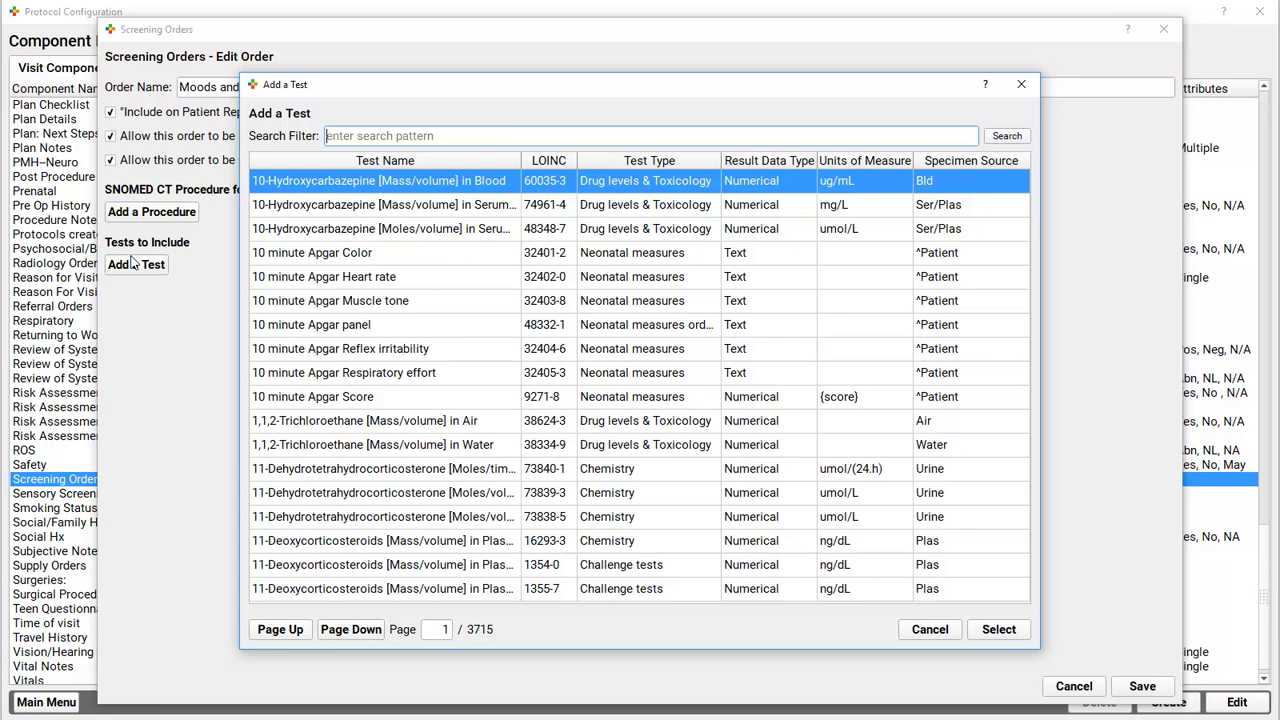
text(73831)
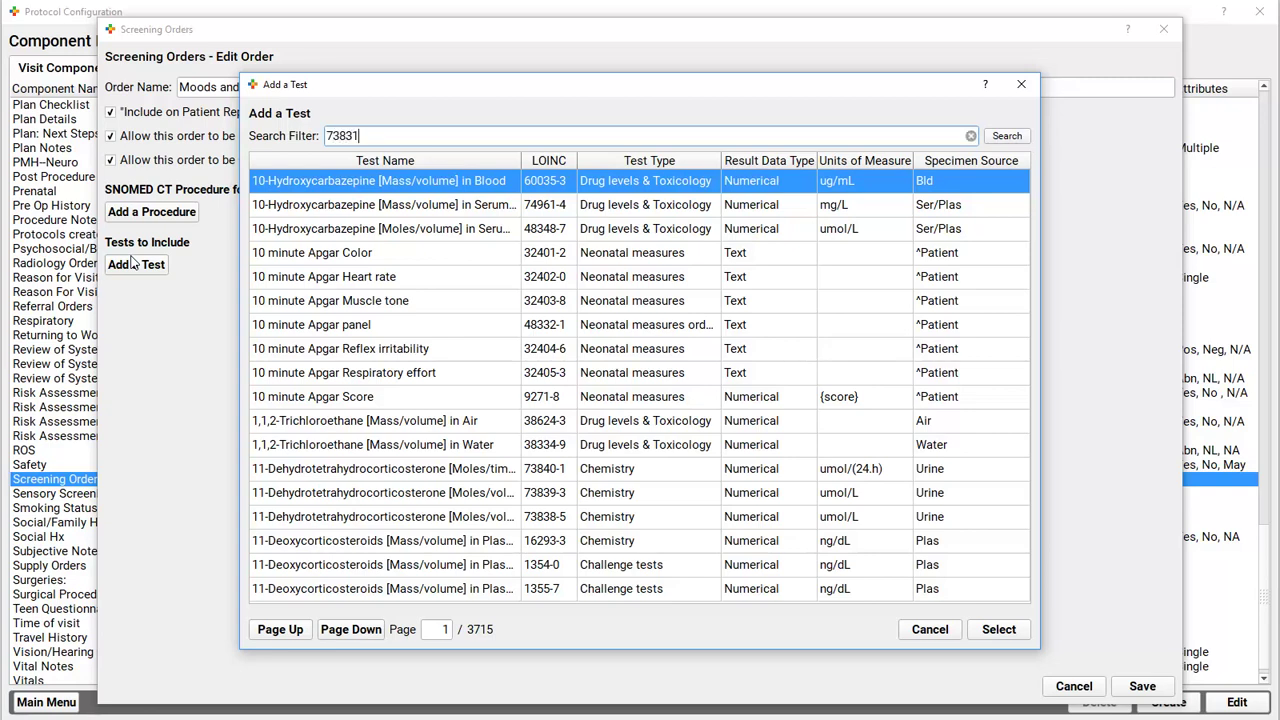
click(1004, 631)
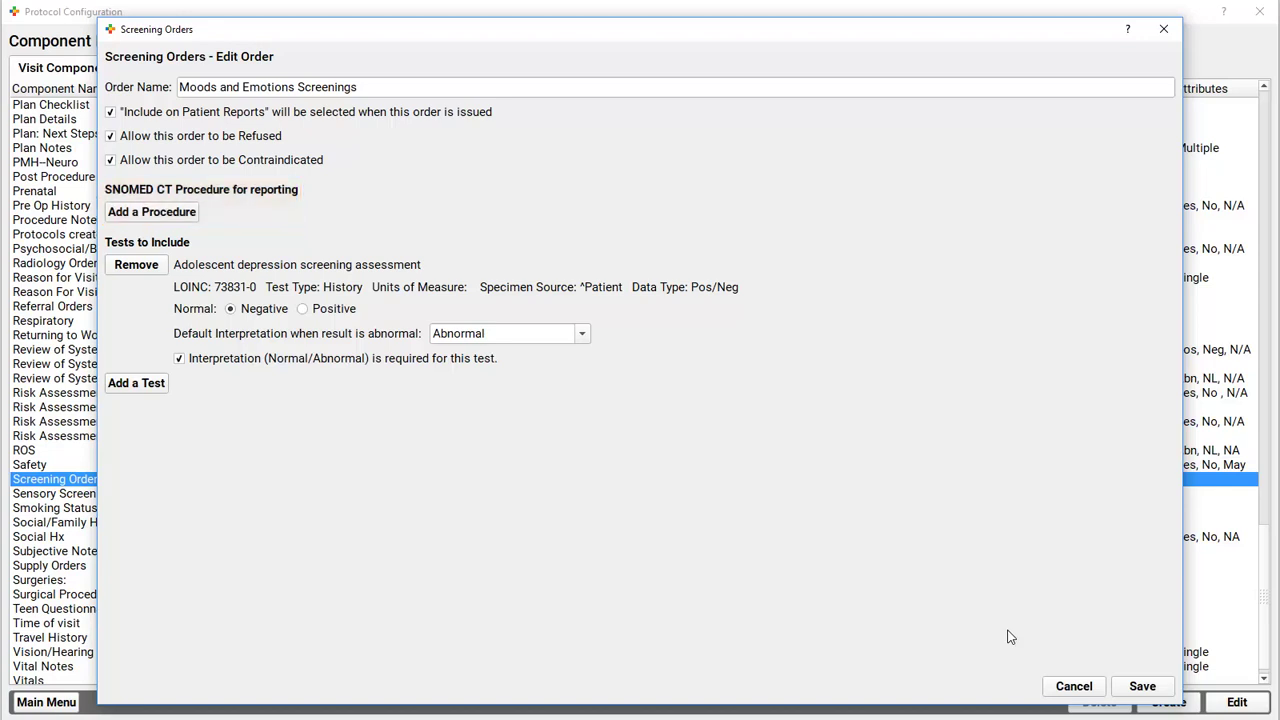
click(1142, 689)
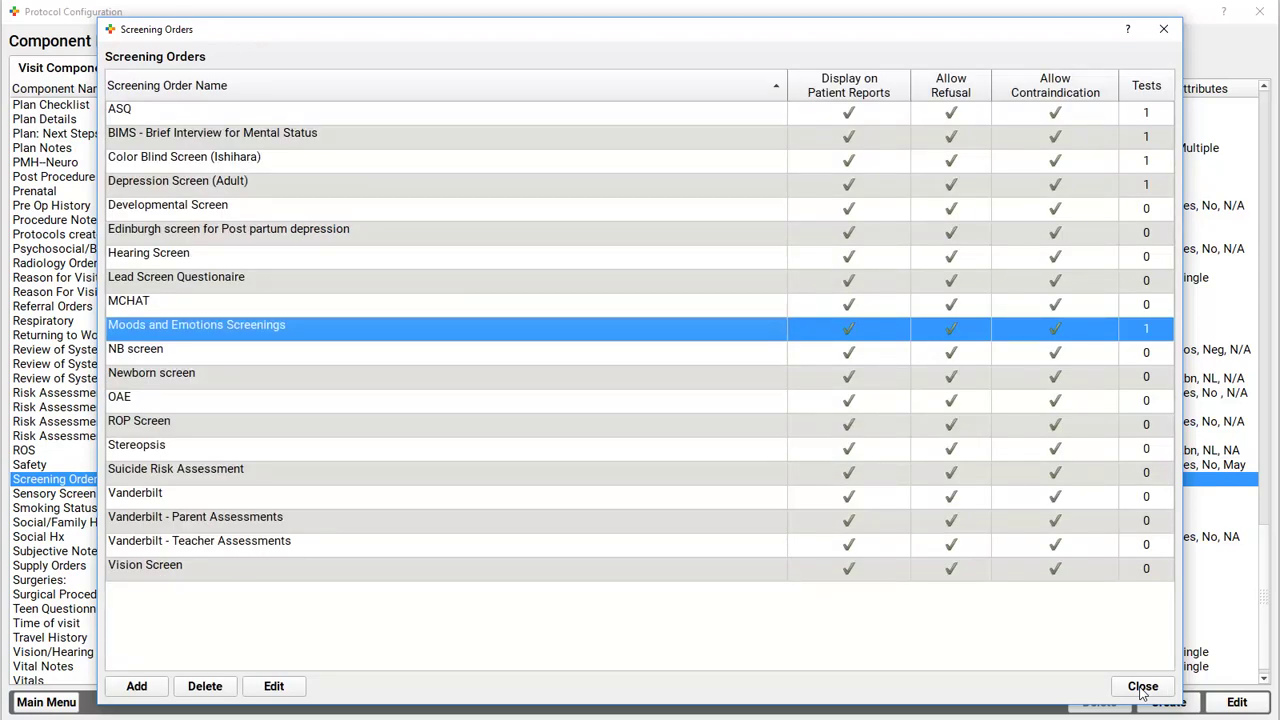
Step: Assign SNOMED CT procedure 225337009, Suicide risk assessment, to the Suicide Risk Assessment order, save it and close the screening orders
double_click(252, 475)
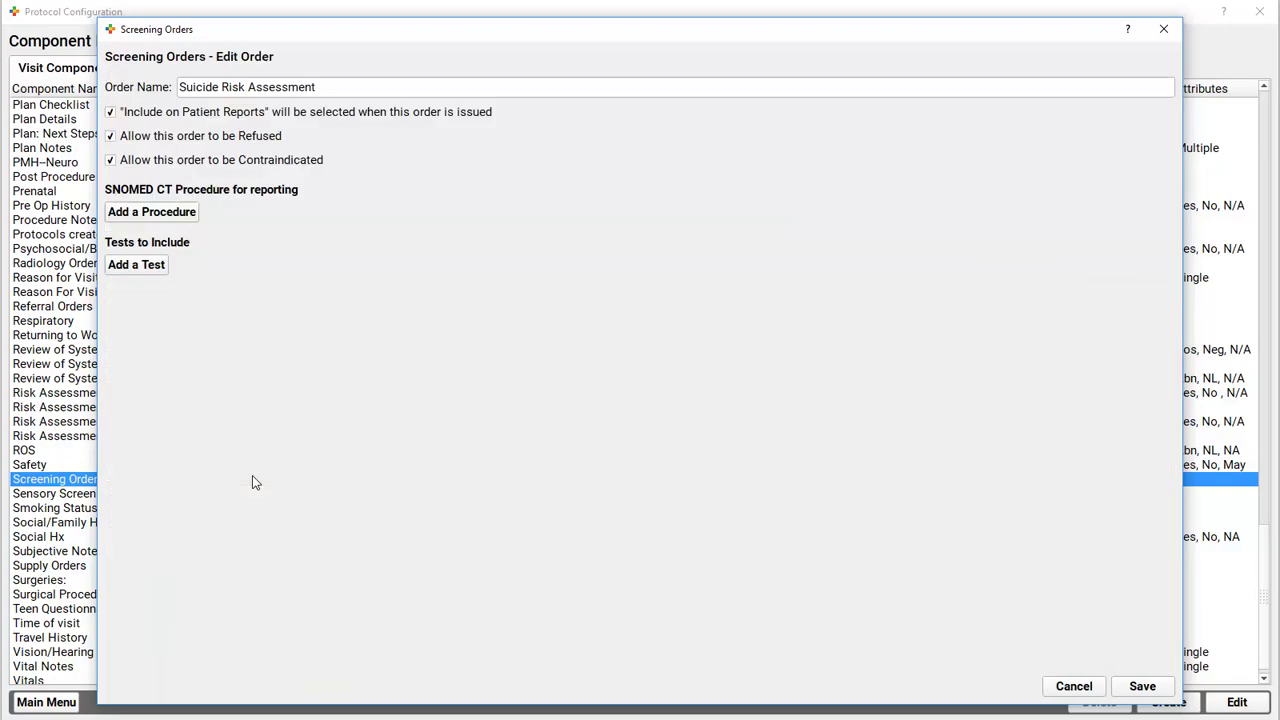
click(152, 212)
text(225337009)
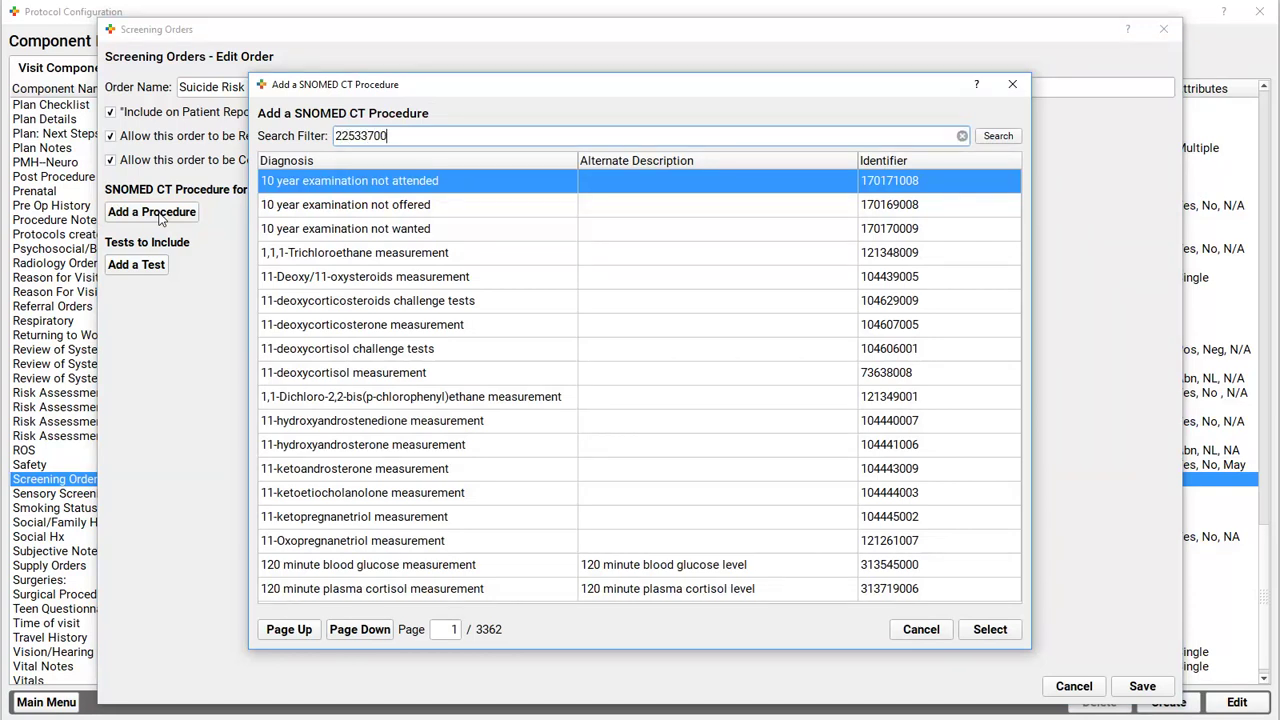
key(Return)
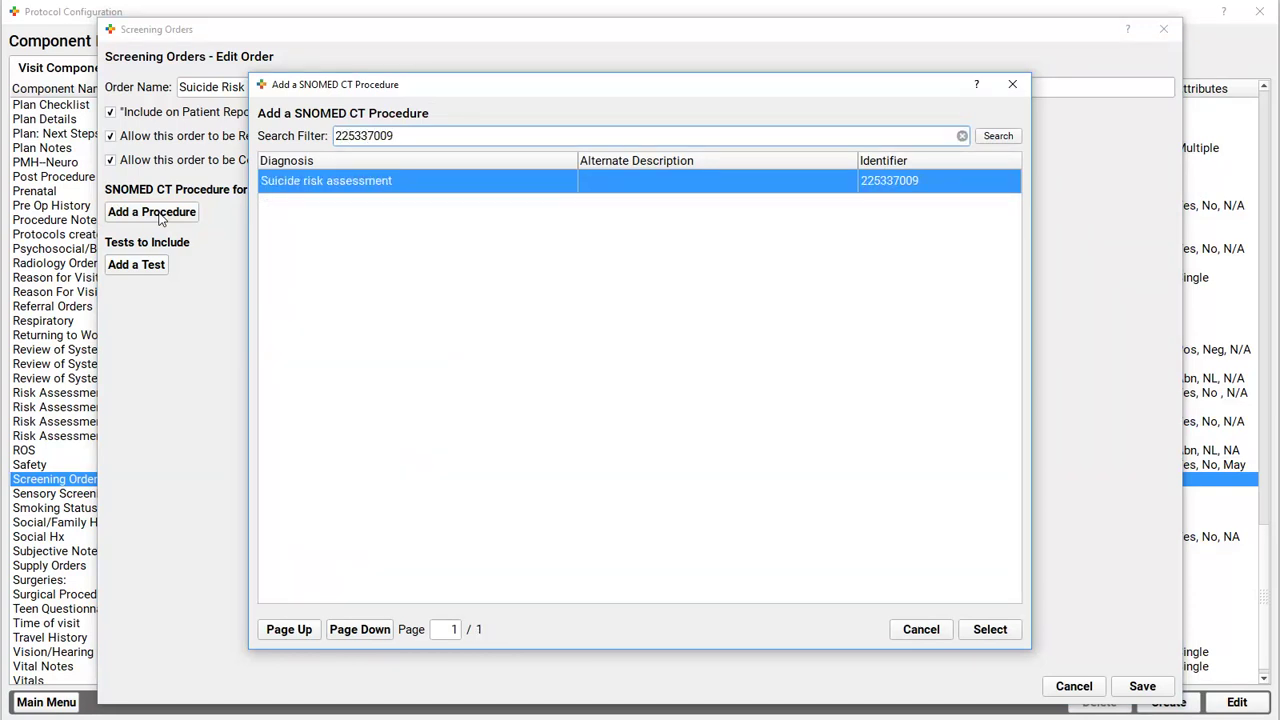
click(996, 635)
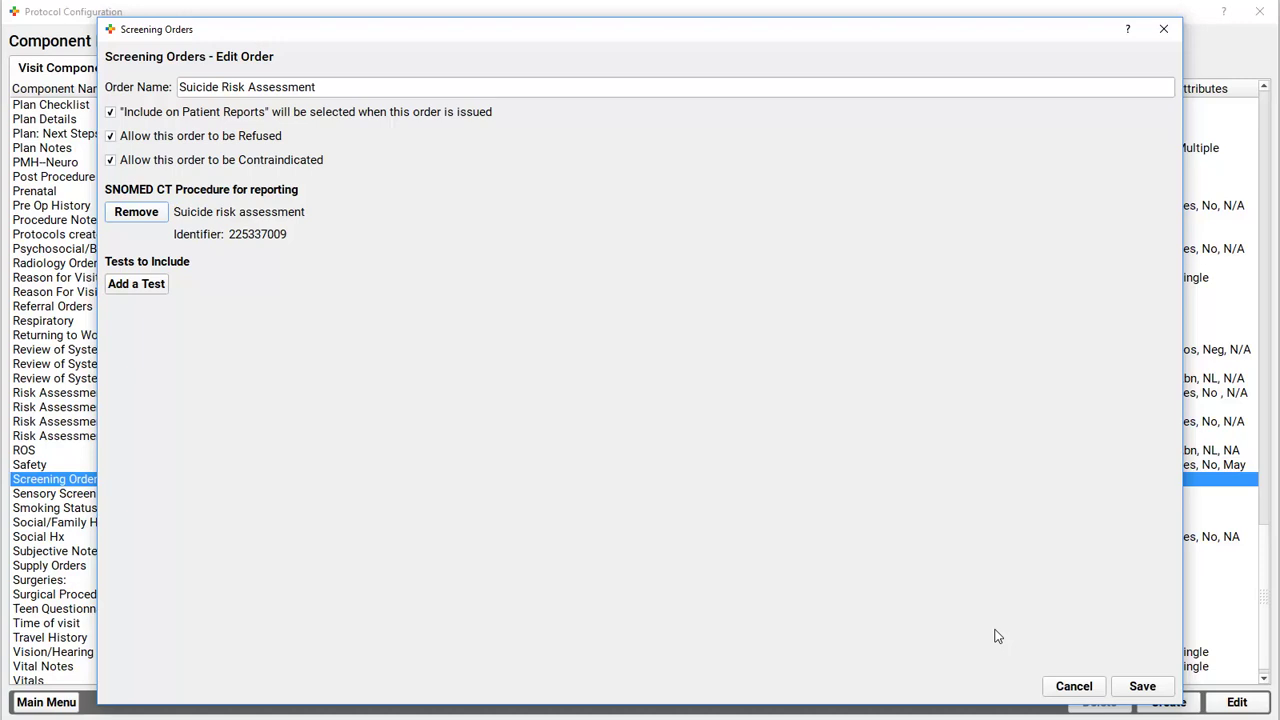
click(1142, 686)
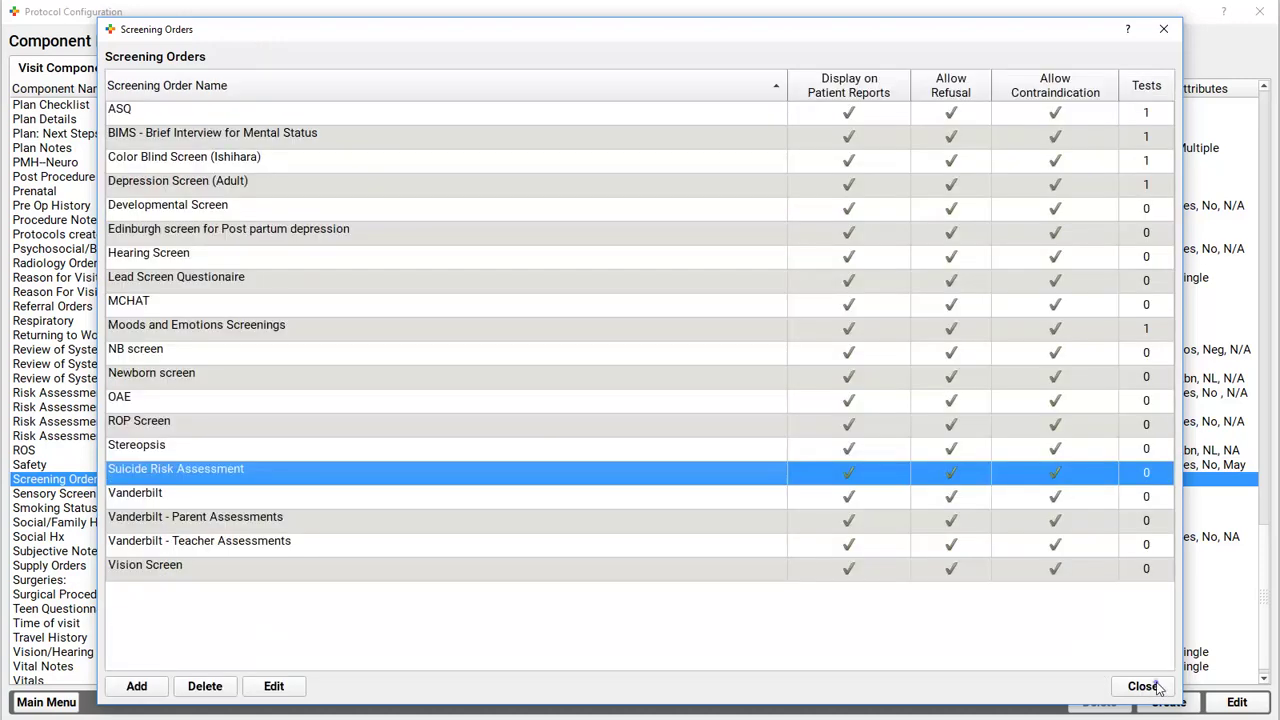
click(1144, 688)
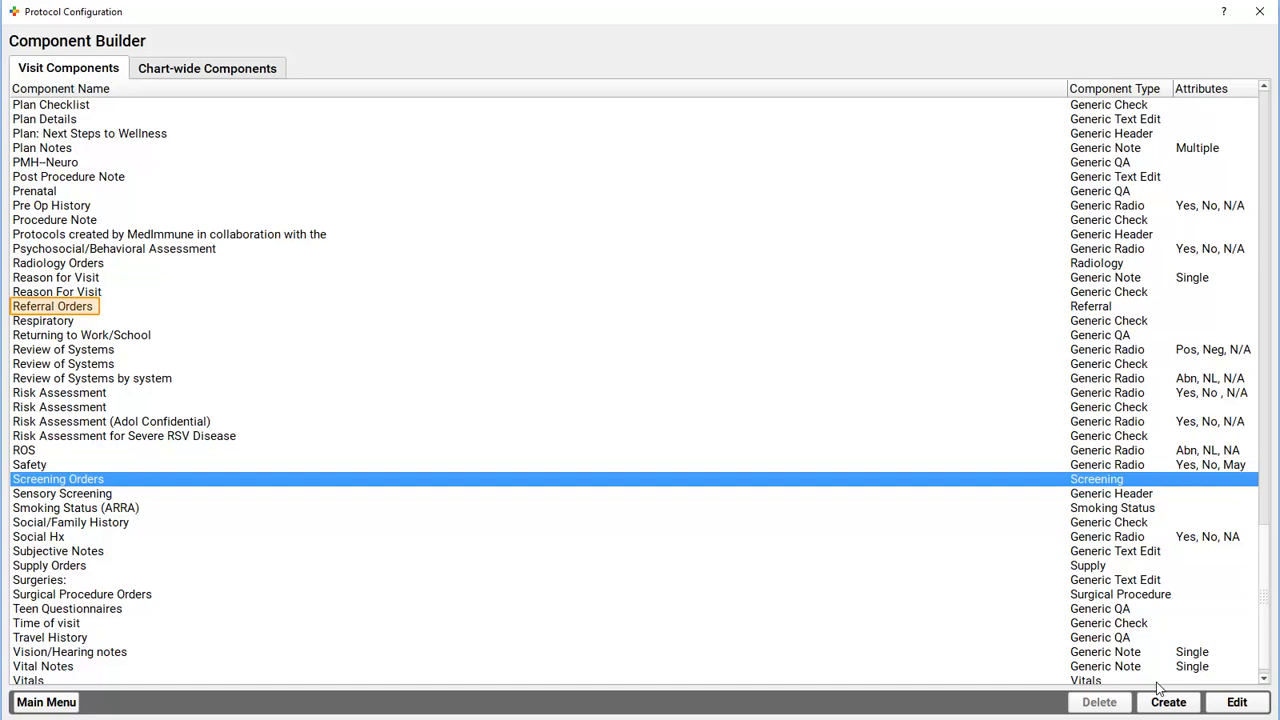
Step: In Referral Orders, assign SNOMED CT procedure 183524004, Referral to psychiatry service, to the Psychiatry Referral order, save it and close the list
double_click(82, 307)
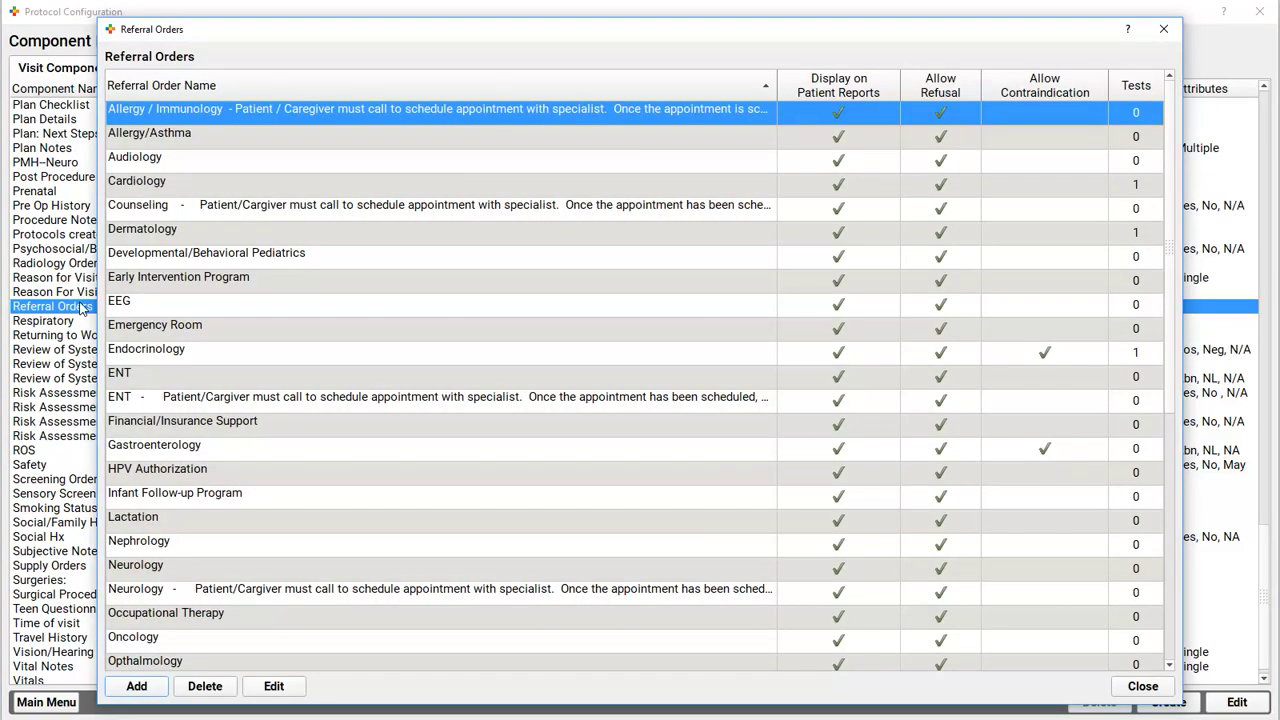
scroll(1172, 640, down, 5)
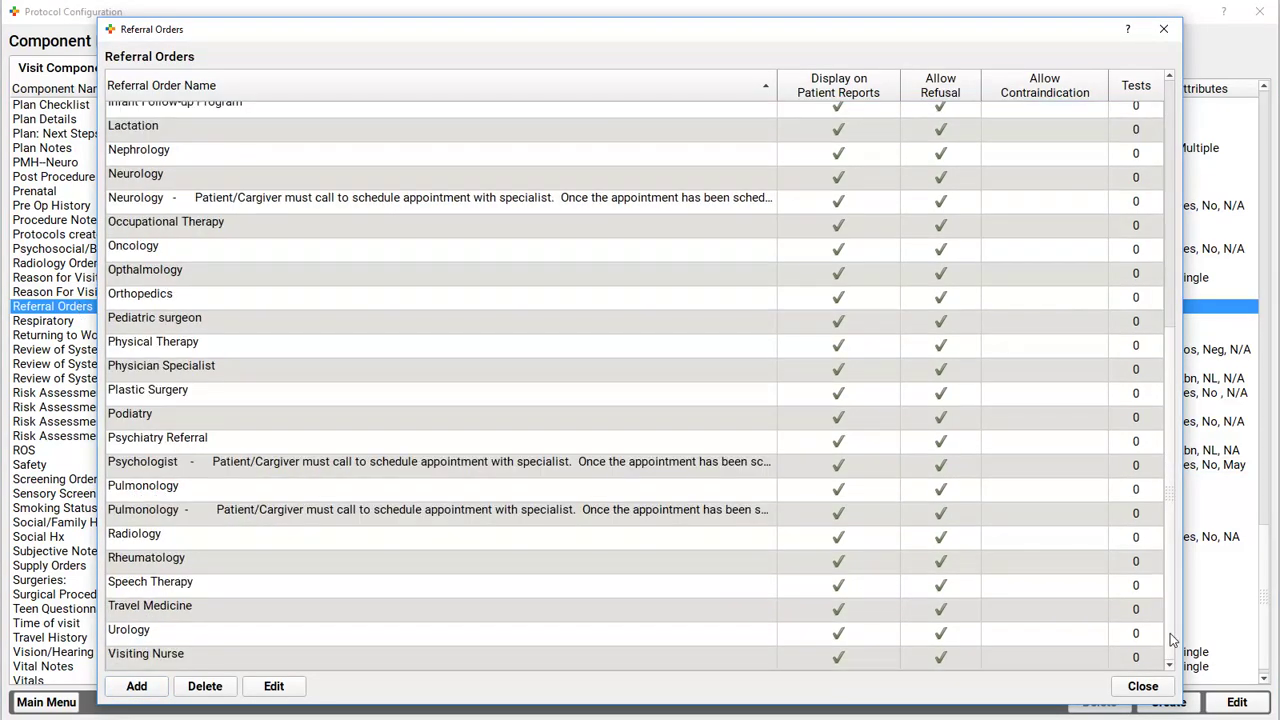
double_click(240, 440)
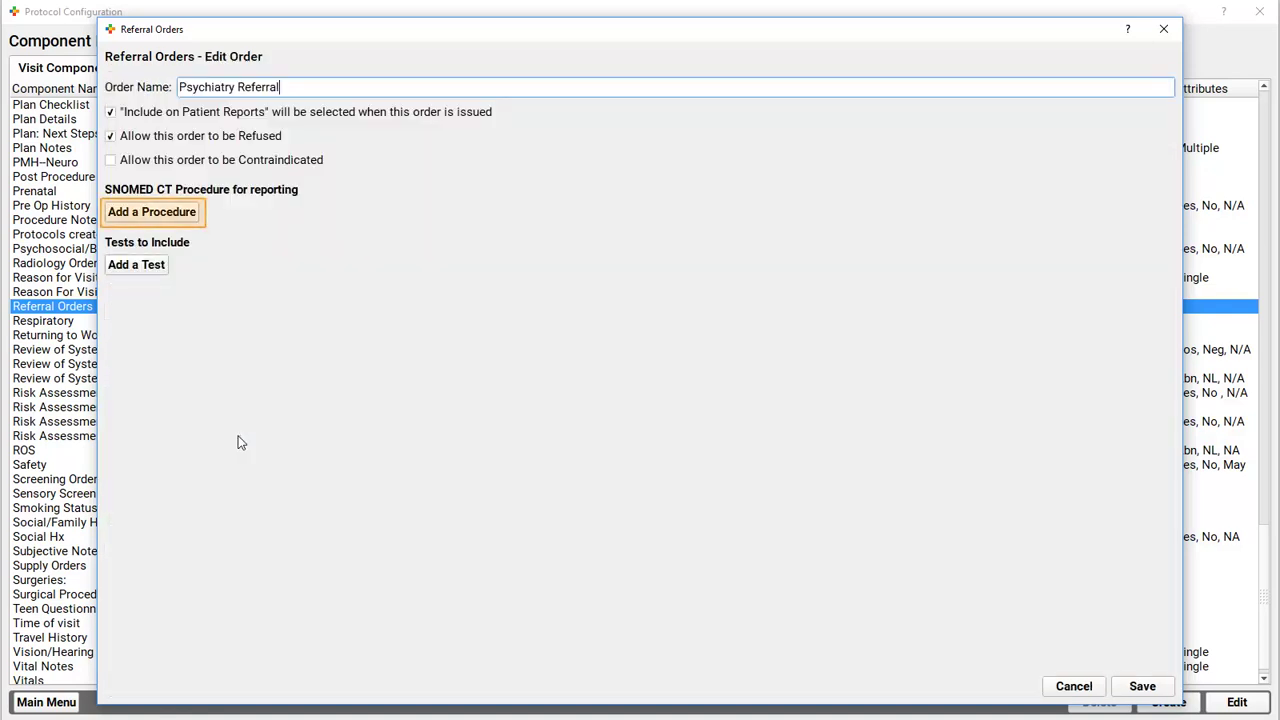
click(163, 218)
text(psychiatric)
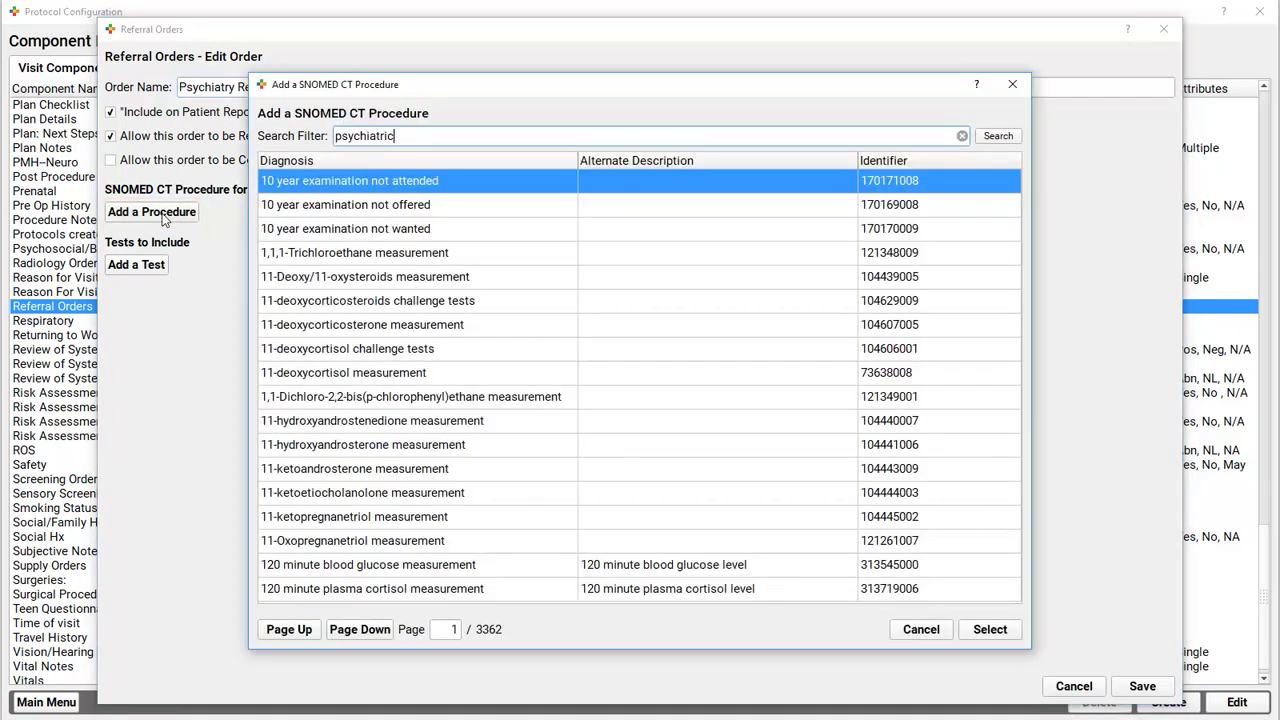
text( referral)
click(362, 350)
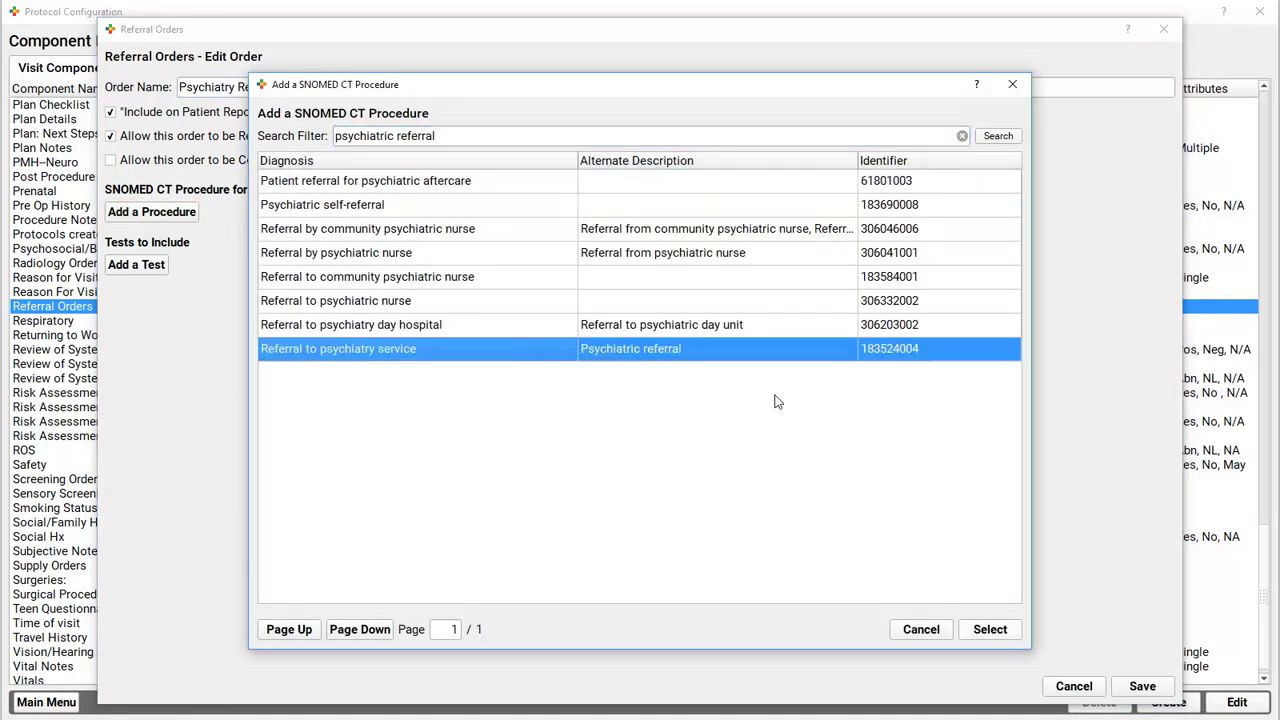
click(990, 630)
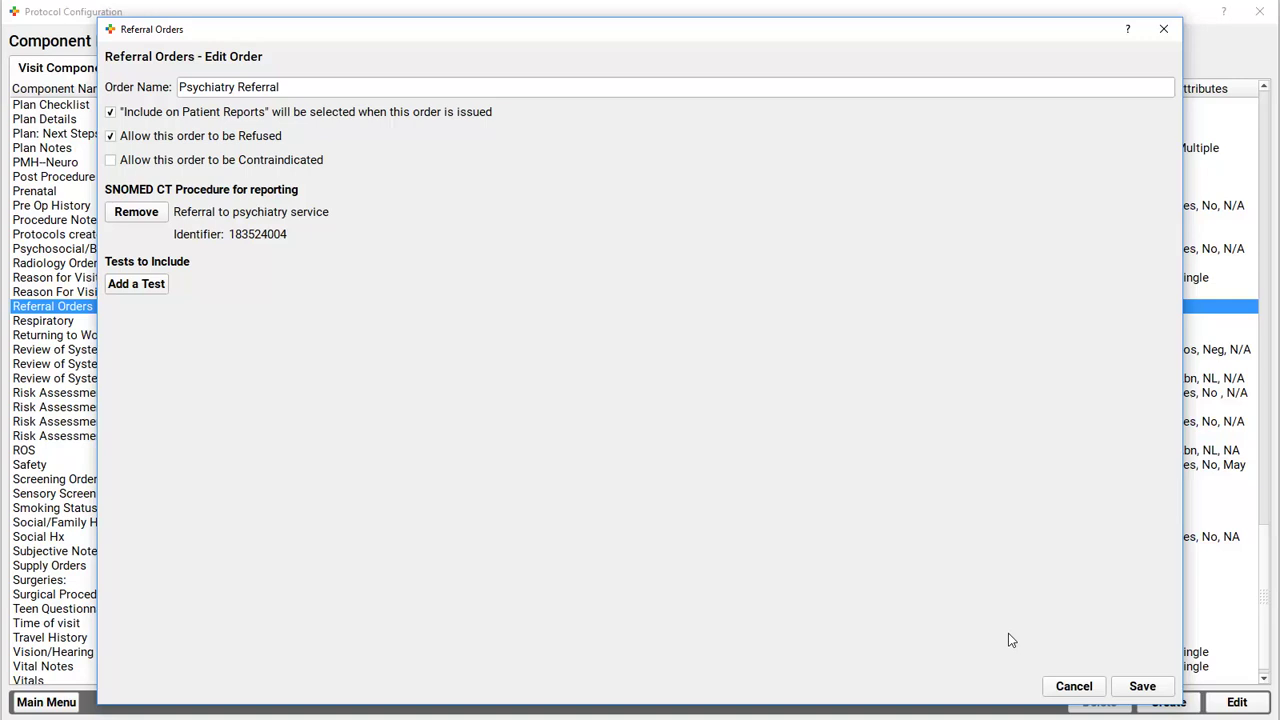
click(1142, 686)
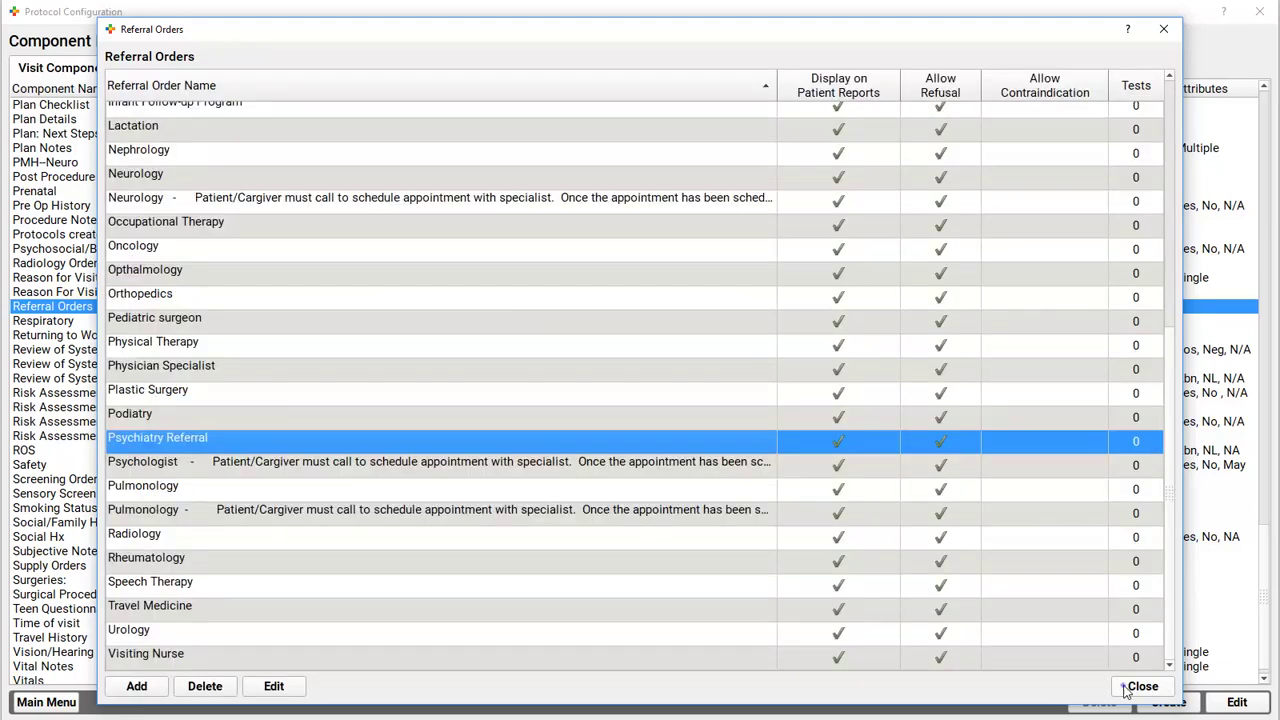
click(1127, 689)
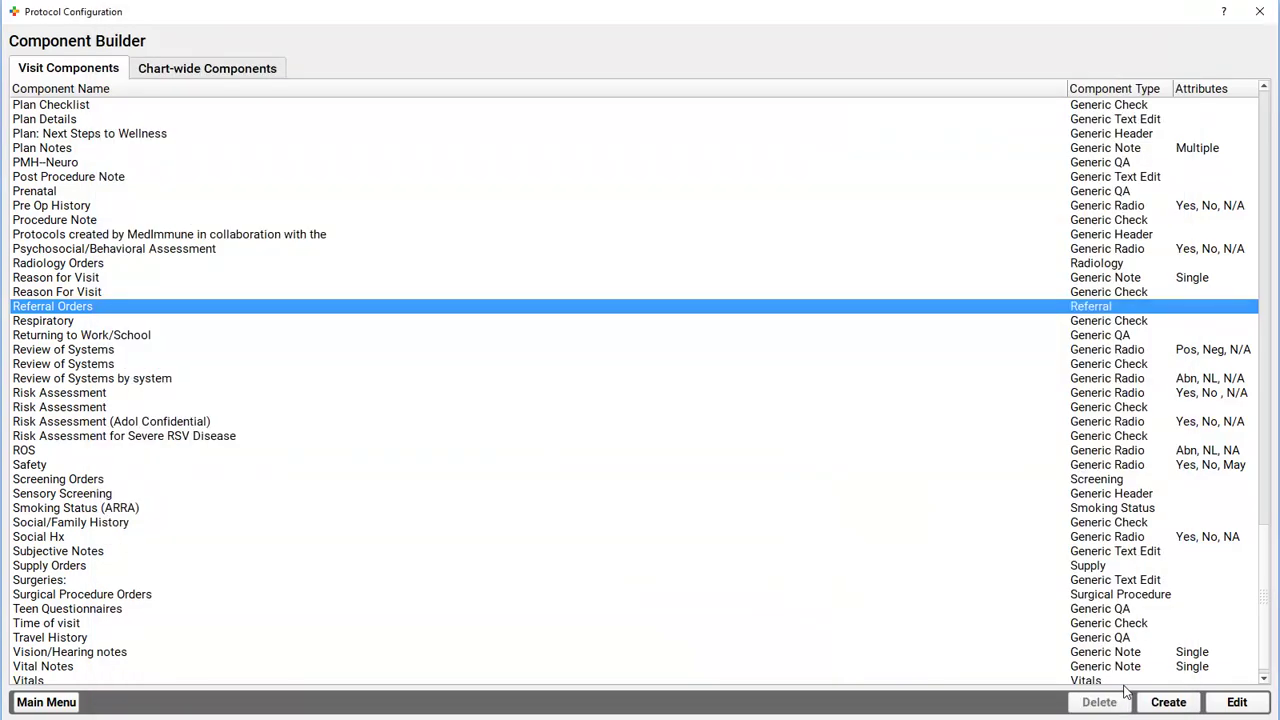
Step: Open the Screening Orders component of the 11-14 Yr Well - (client v. I) Bright Futures protocol in the Protocol Builder
click(46, 702)
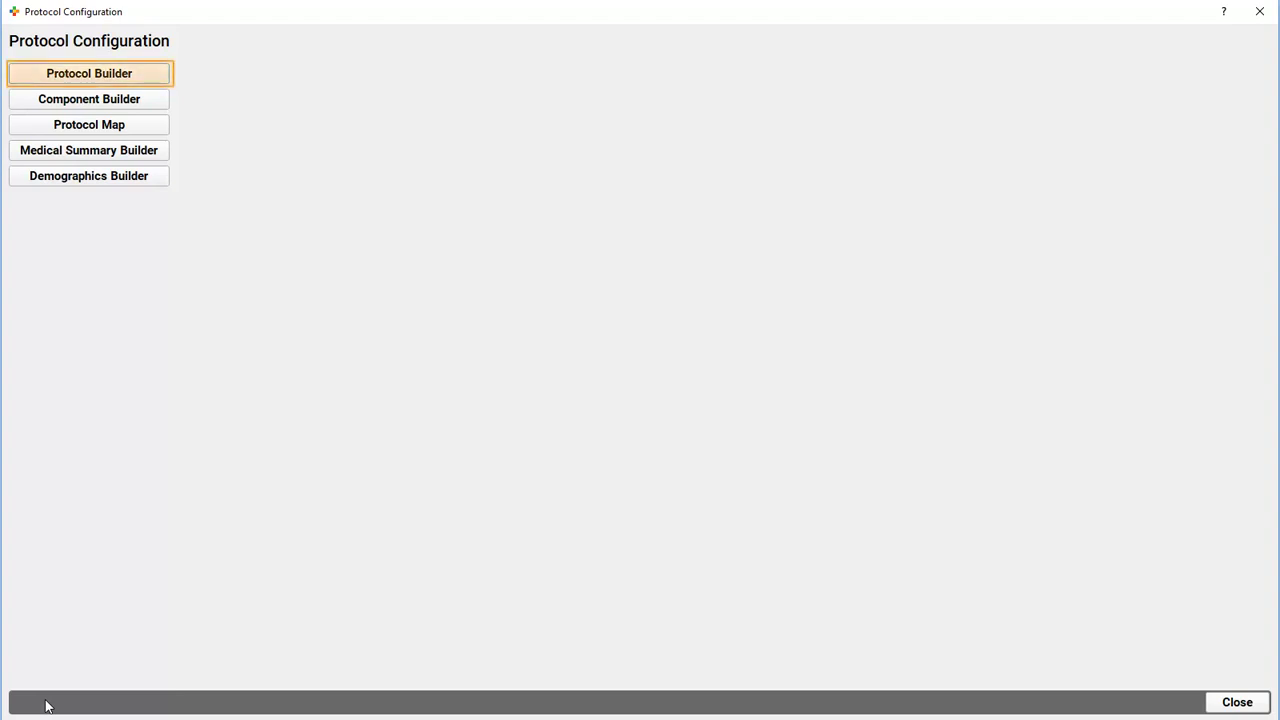
click(138, 71)
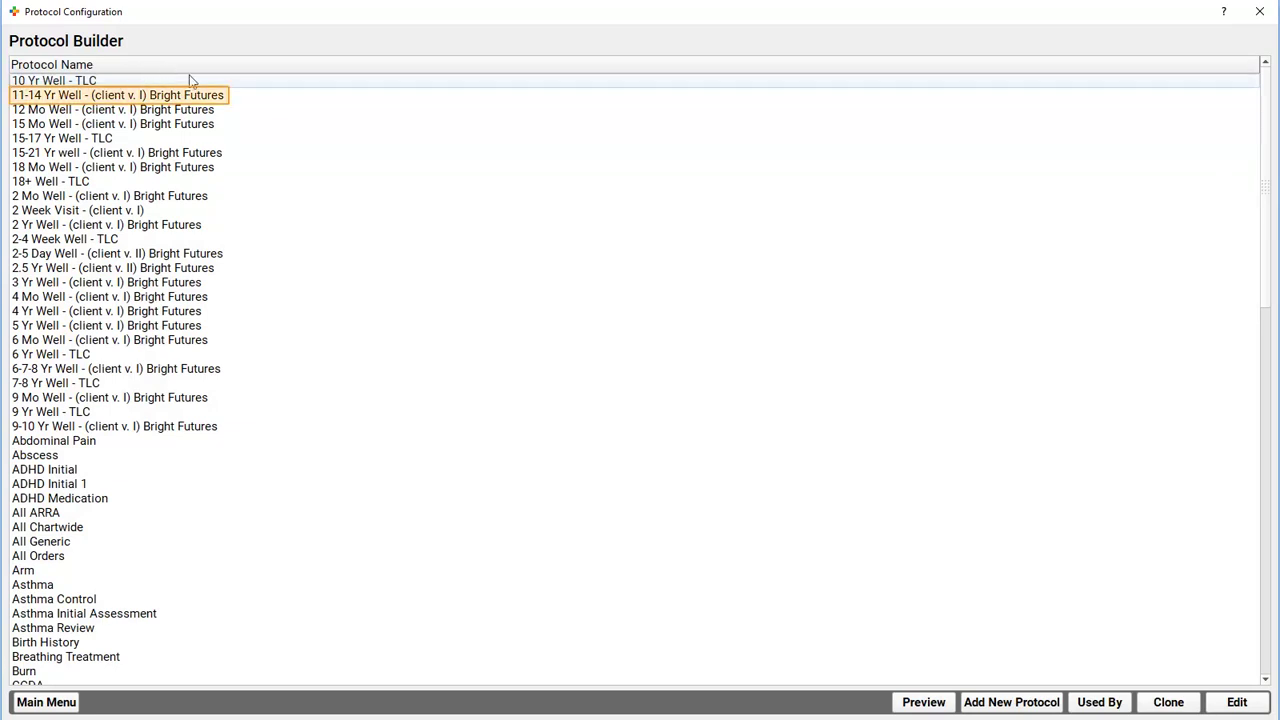
double_click(207, 97)
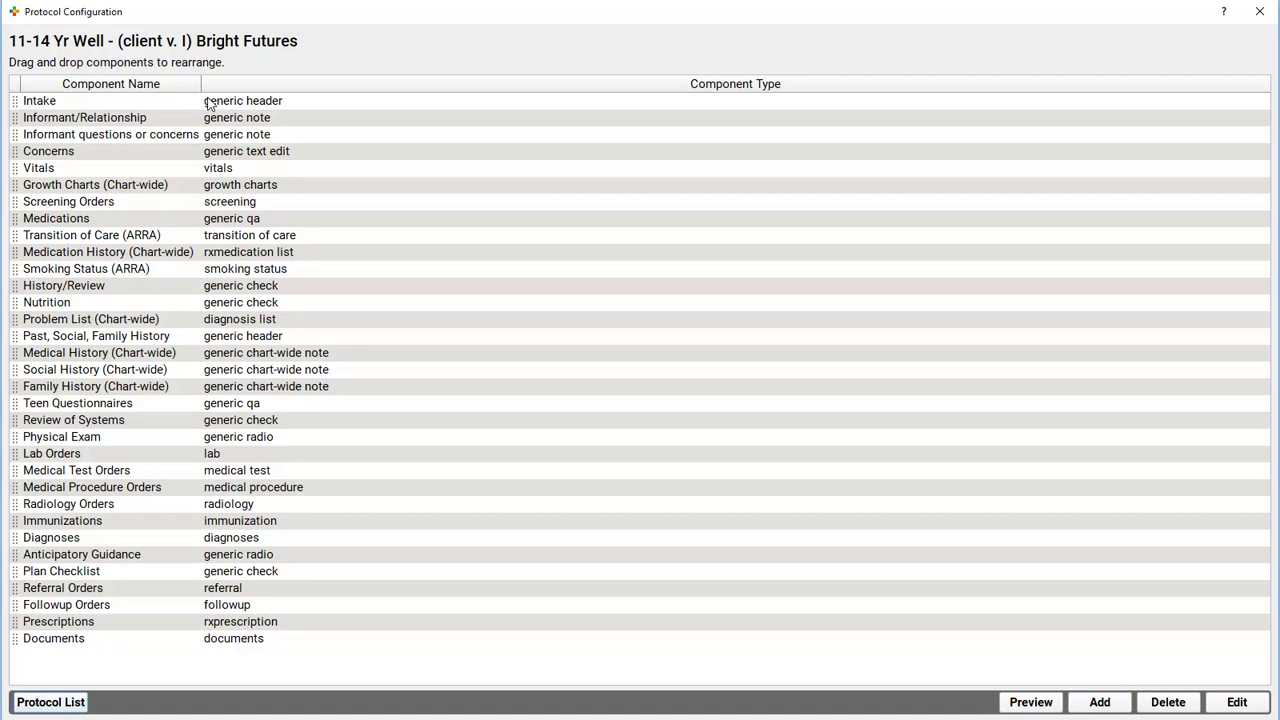
double_click(122, 206)
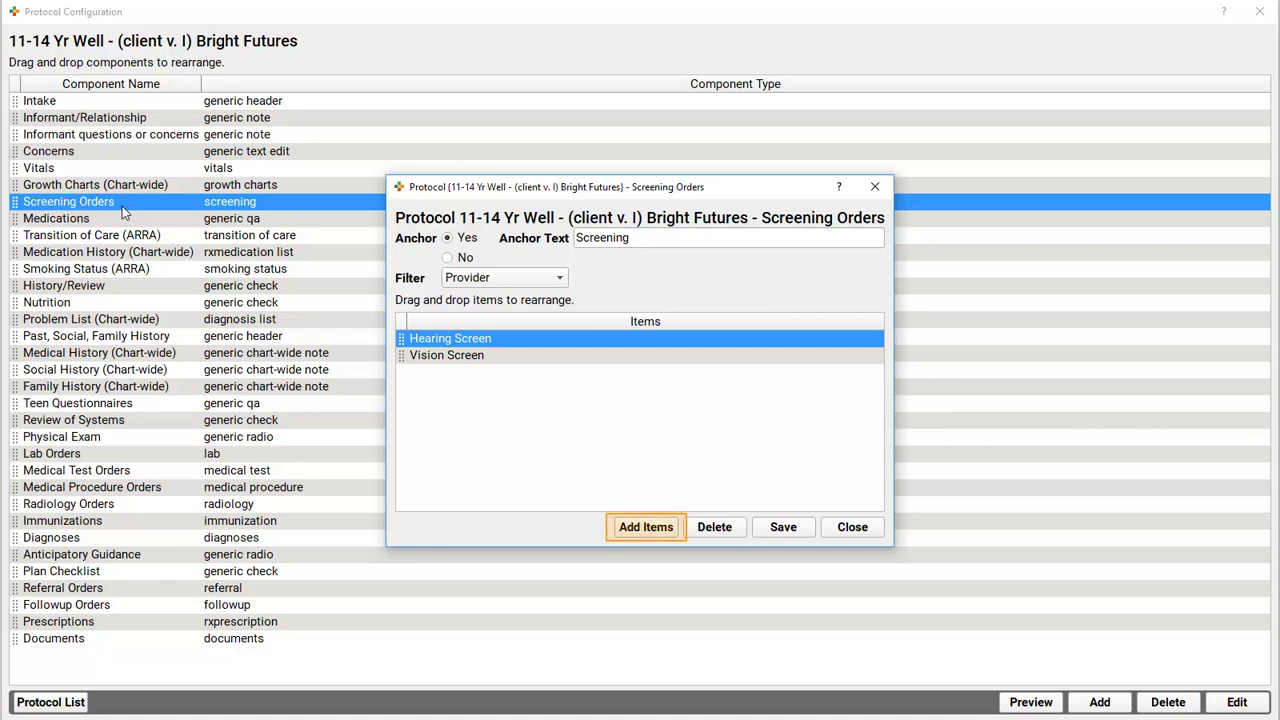
Step: Add the Depression Screen (Adult) and Suicide Risk Assessment items to the protocol's Screening Orders component and save it
click(658, 527)
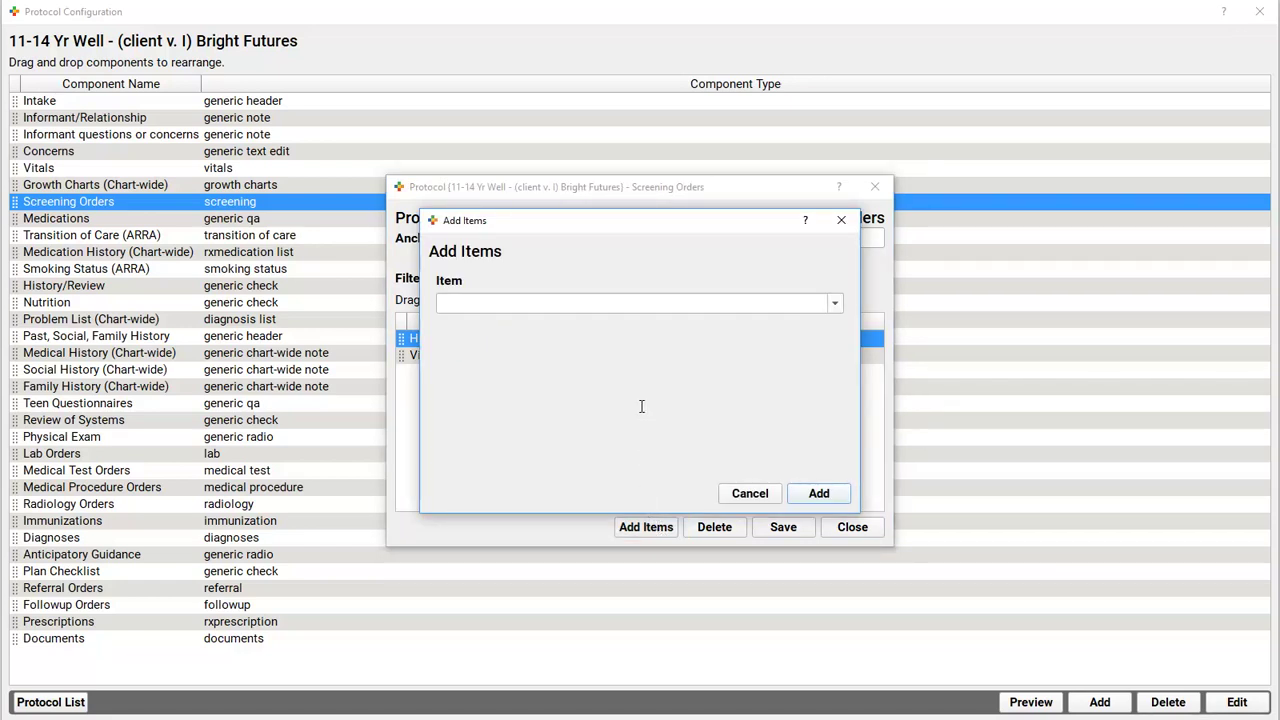
click(640, 303)
text(depr)
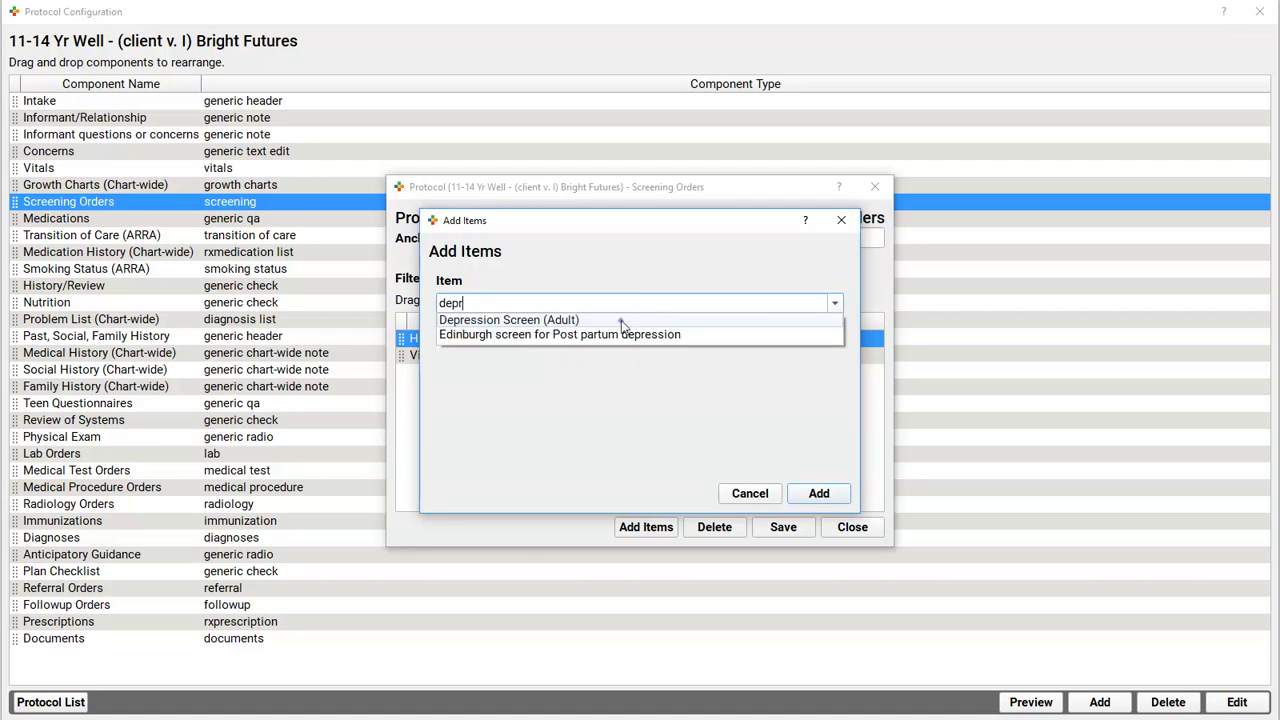
click(620, 320)
click(620, 333)
text(suic)
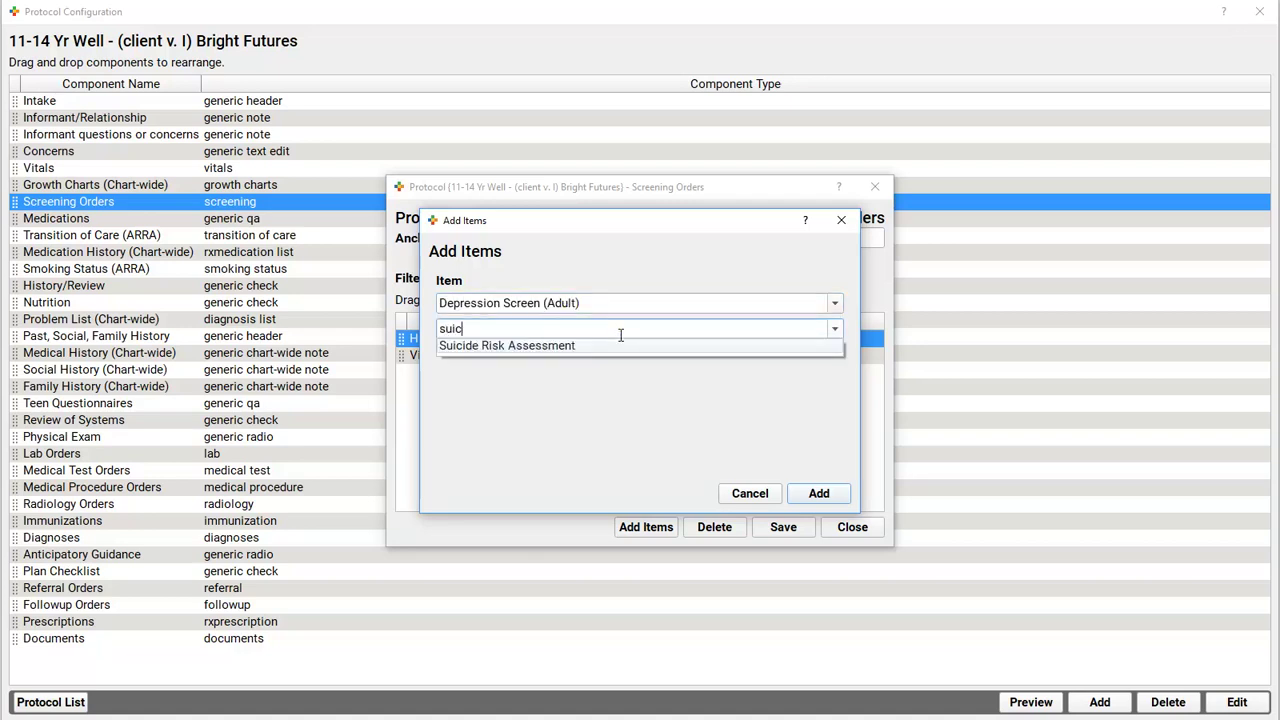
click(618, 347)
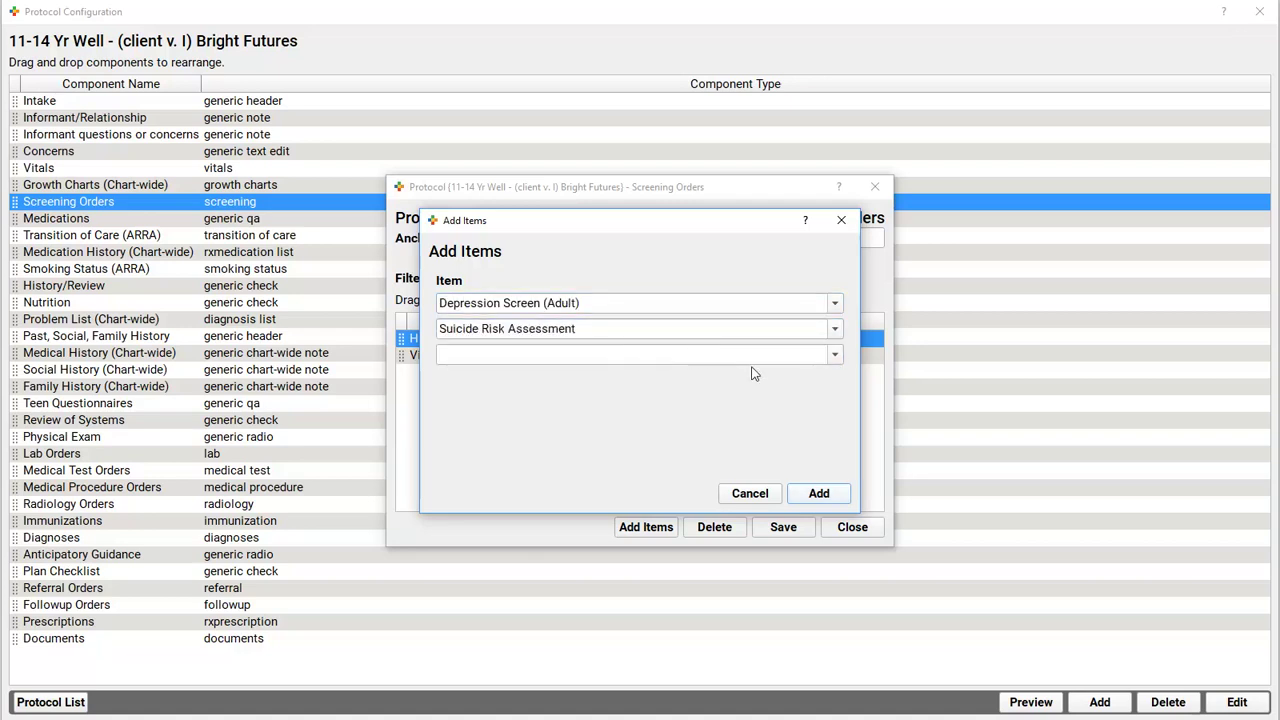
click(826, 493)
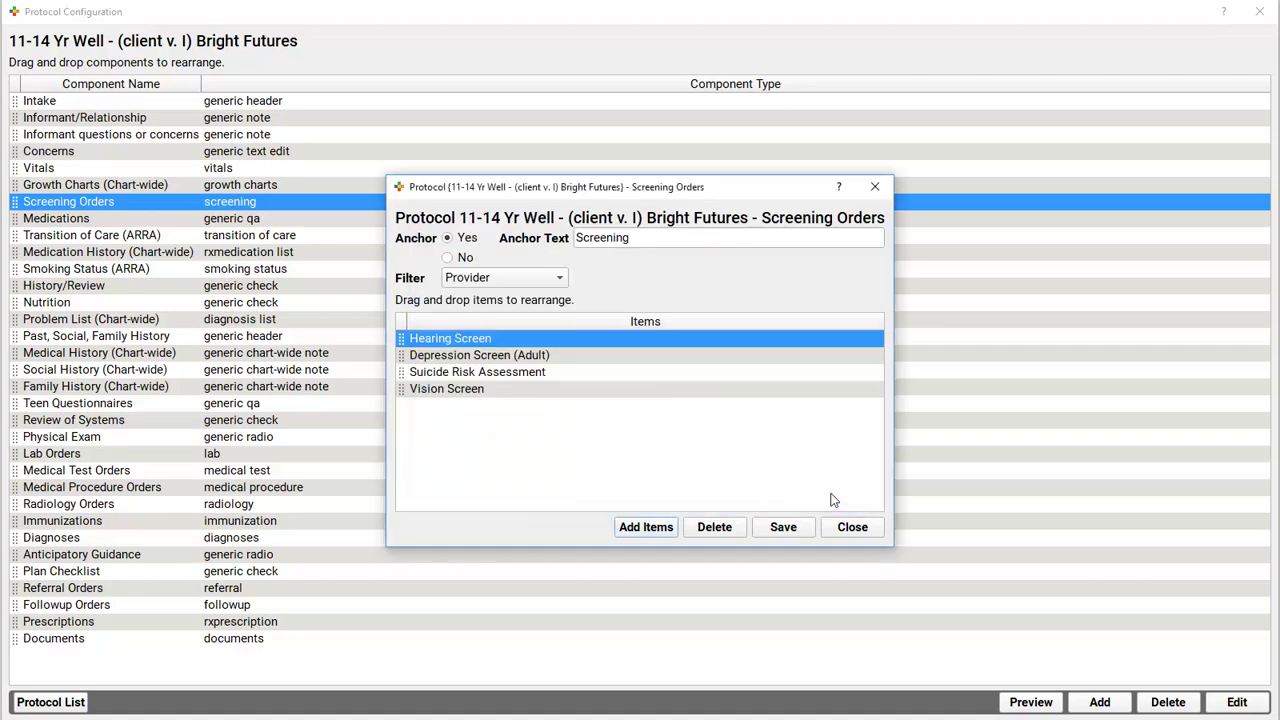
click(781, 527)
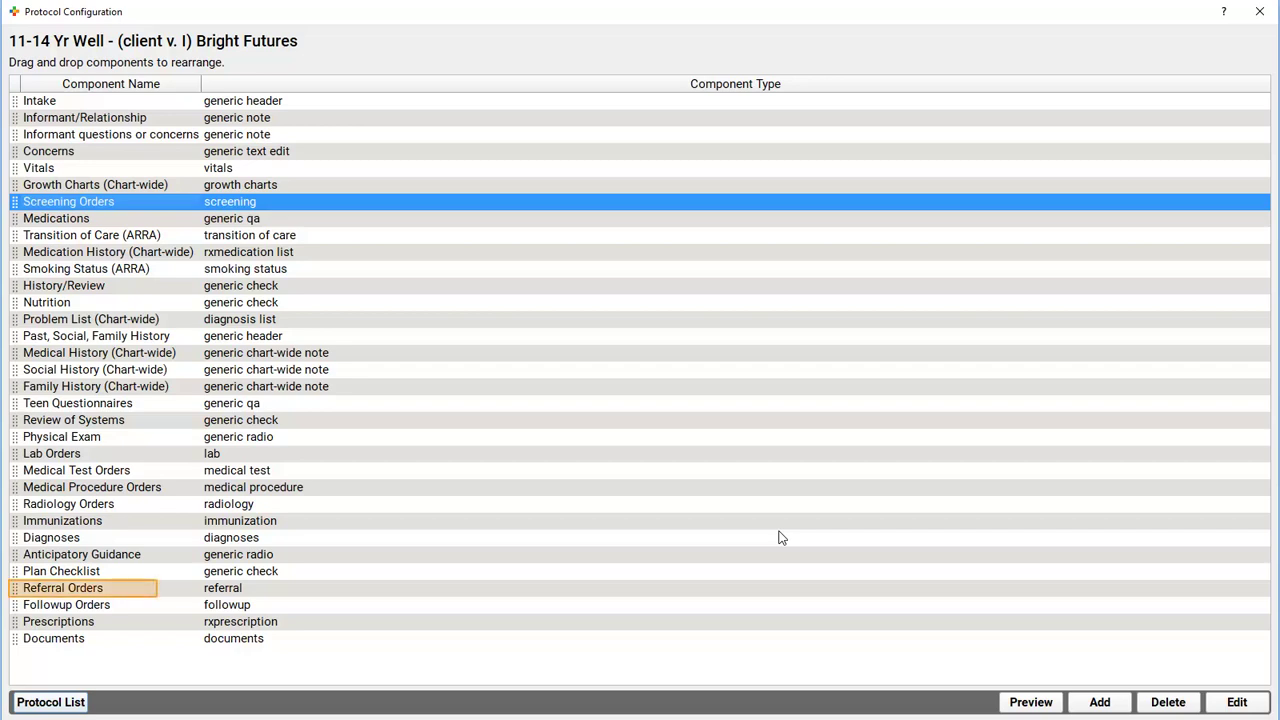
Step: Add the Psychiatry Referral item to the Referral Orders component of the 11-14 Yr Well protocol and close the component
double_click(112, 592)
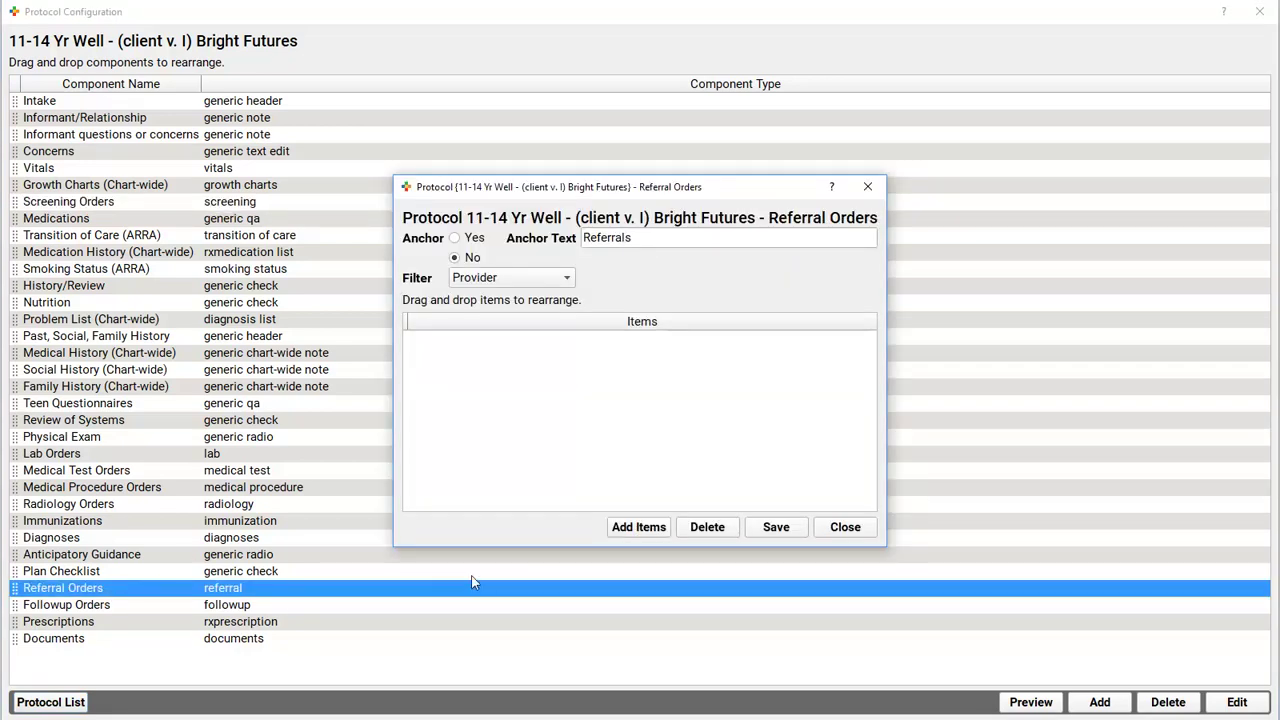
click(636, 530)
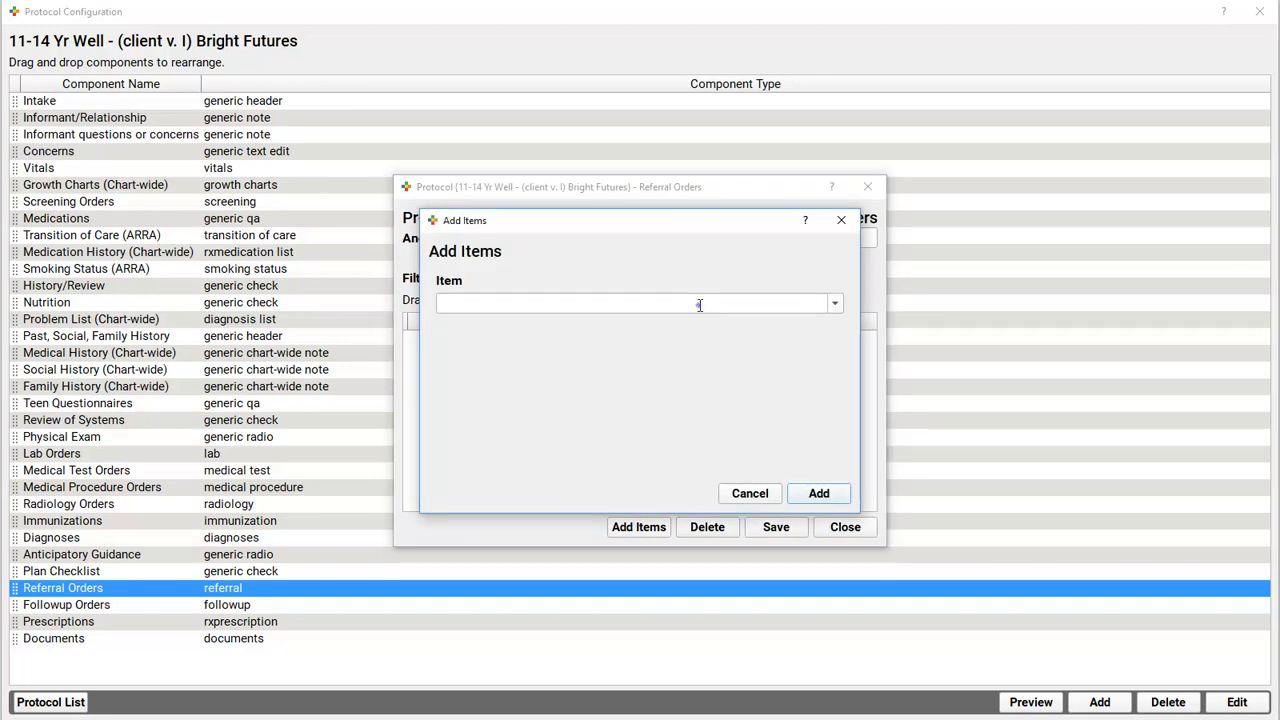
text(psy)
click(657, 320)
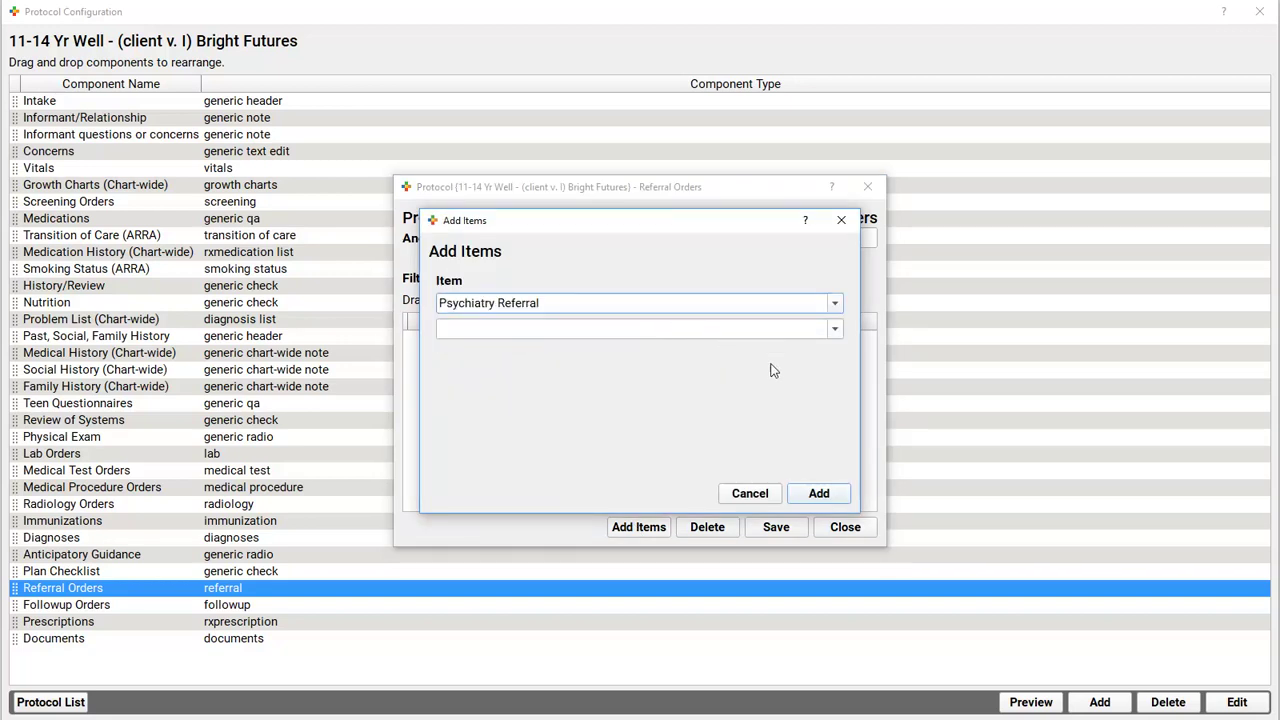
click(817, 493)
click(845, 527)
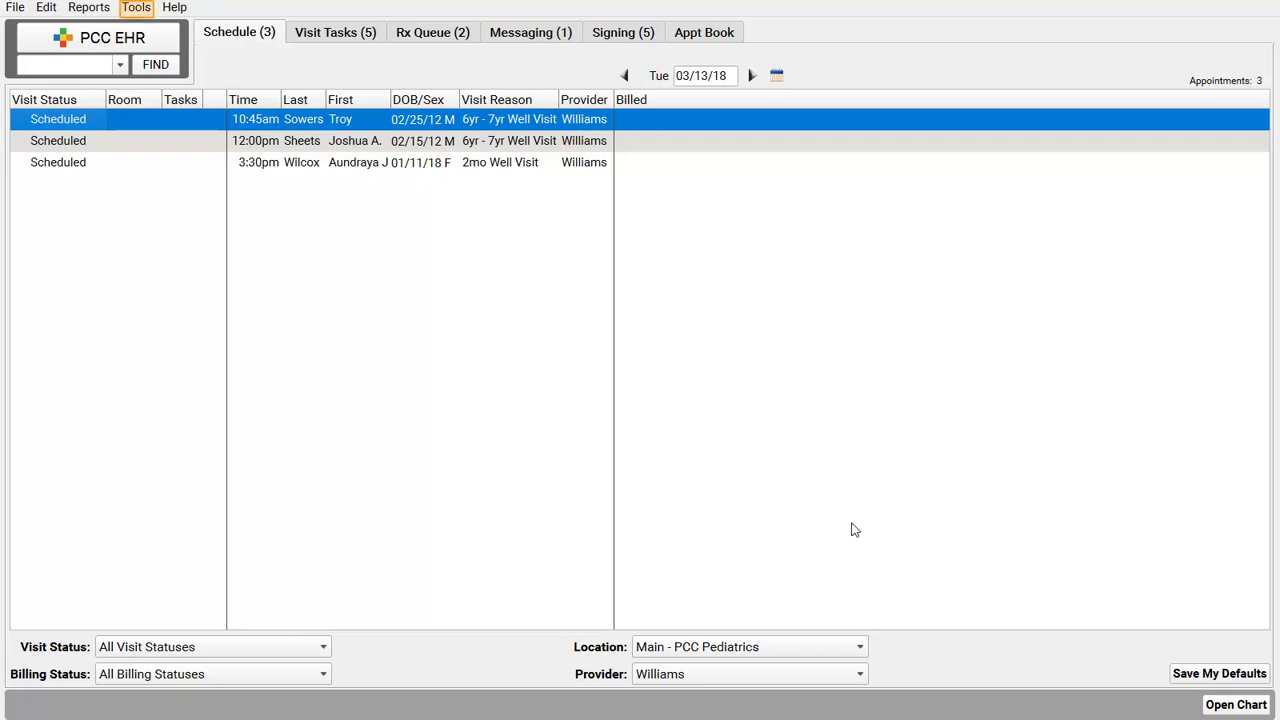
Step: In Billing Configuration, map the Fluoride Varnish medical procedure order to CPT billing procedure 99188, Fluoride Varnish
click(137, 9)
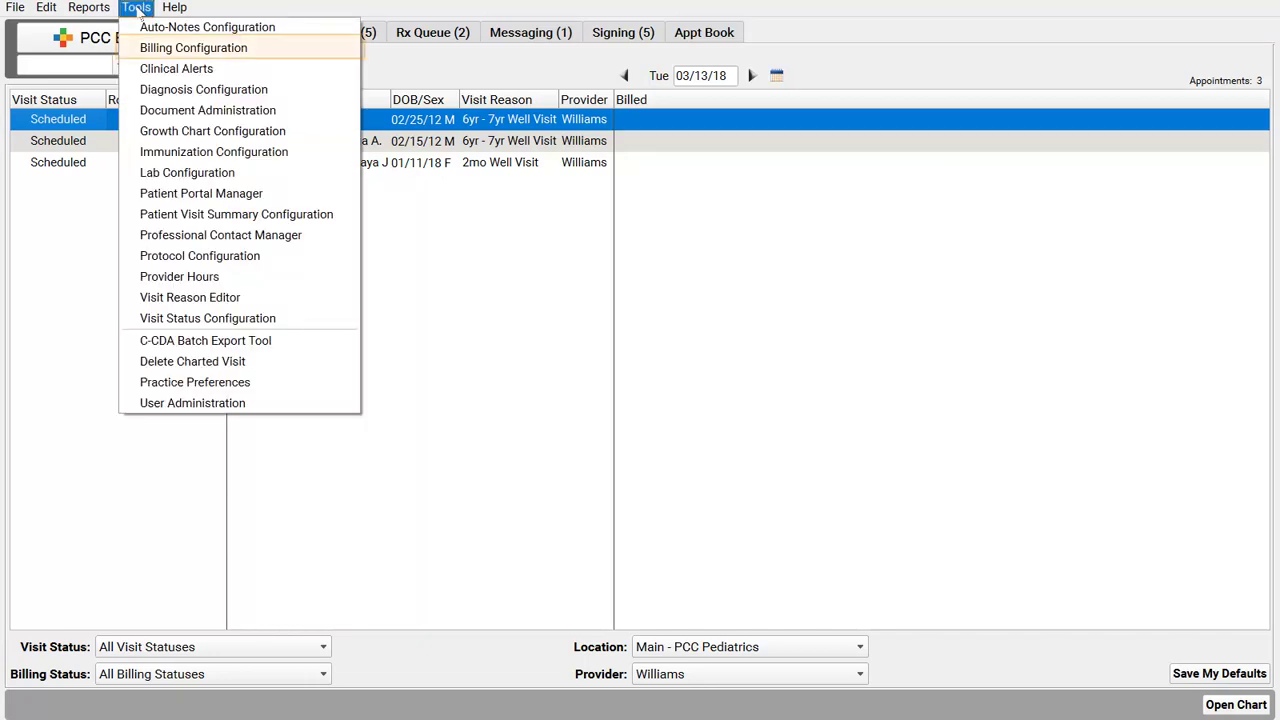
click(234, 50)
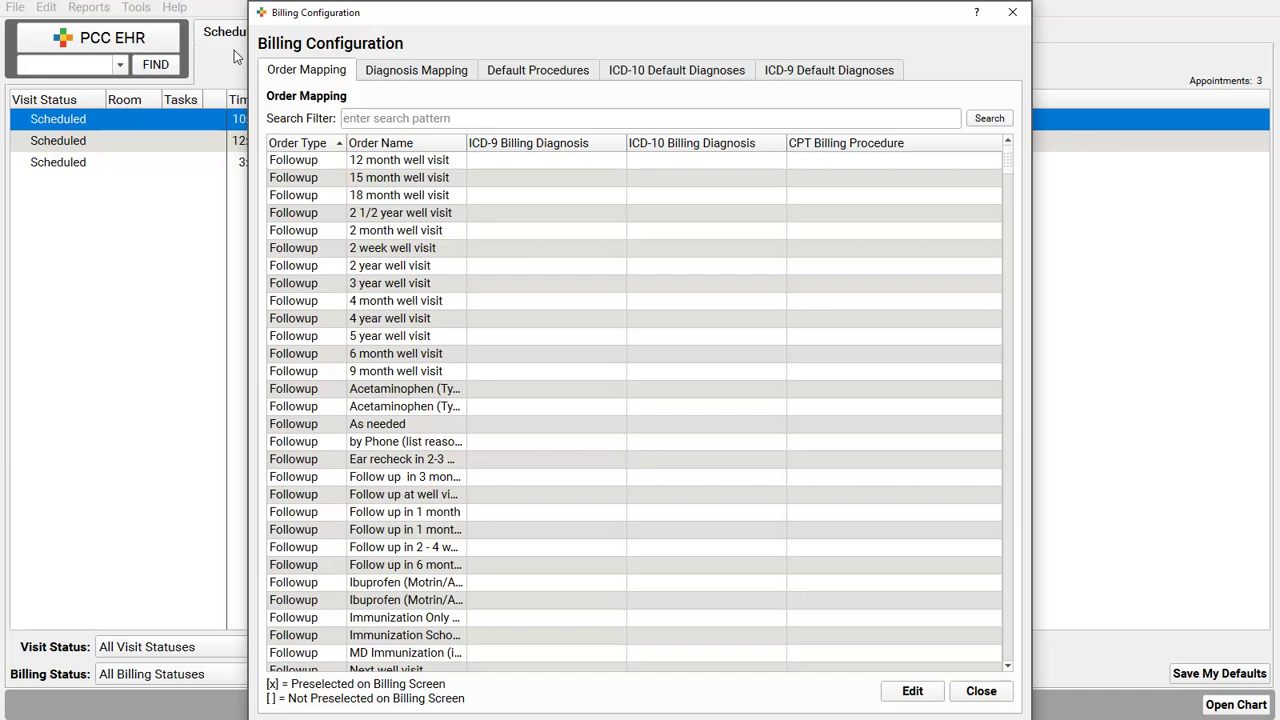
click(443, 120)
text(fl)
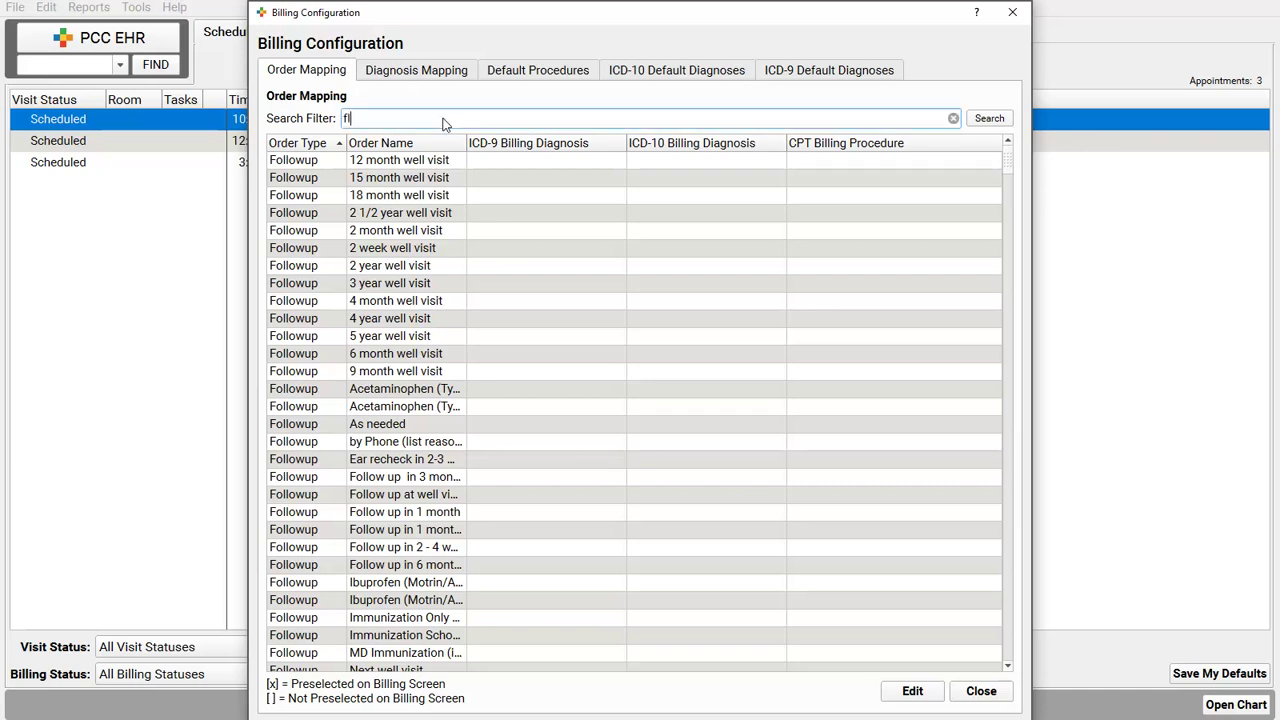
text(uoride)
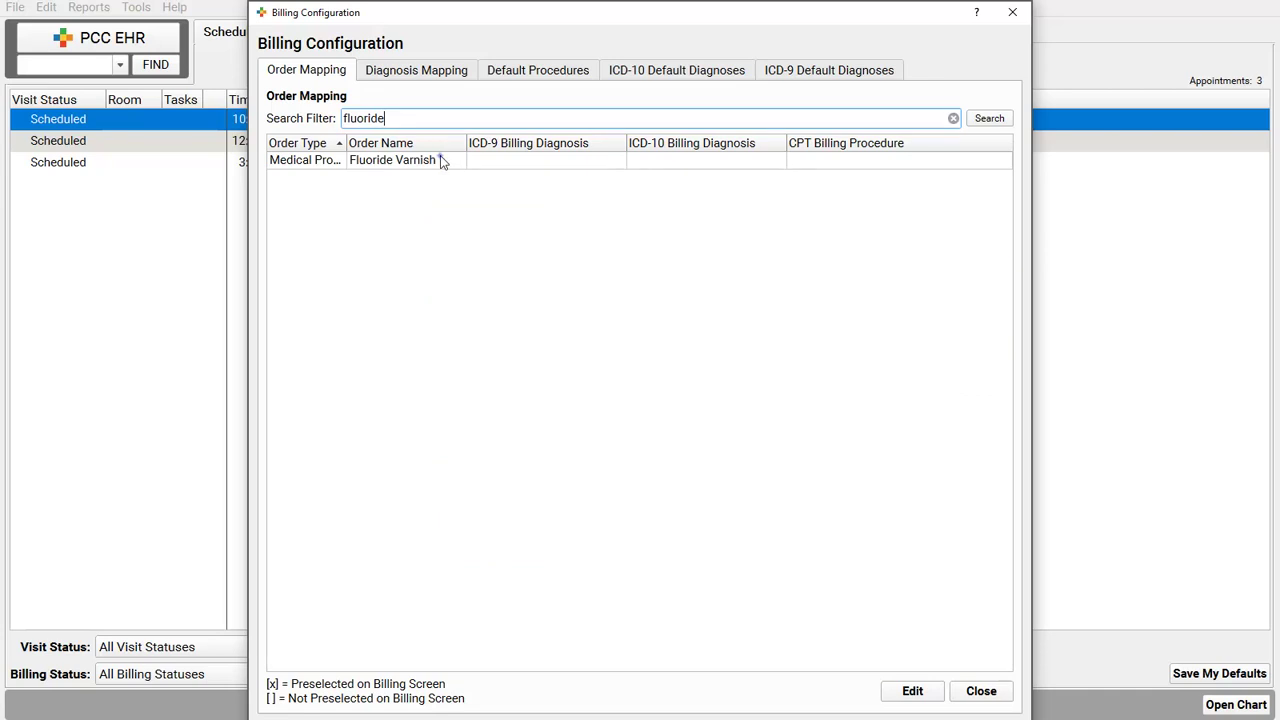
double_click(443, 160)
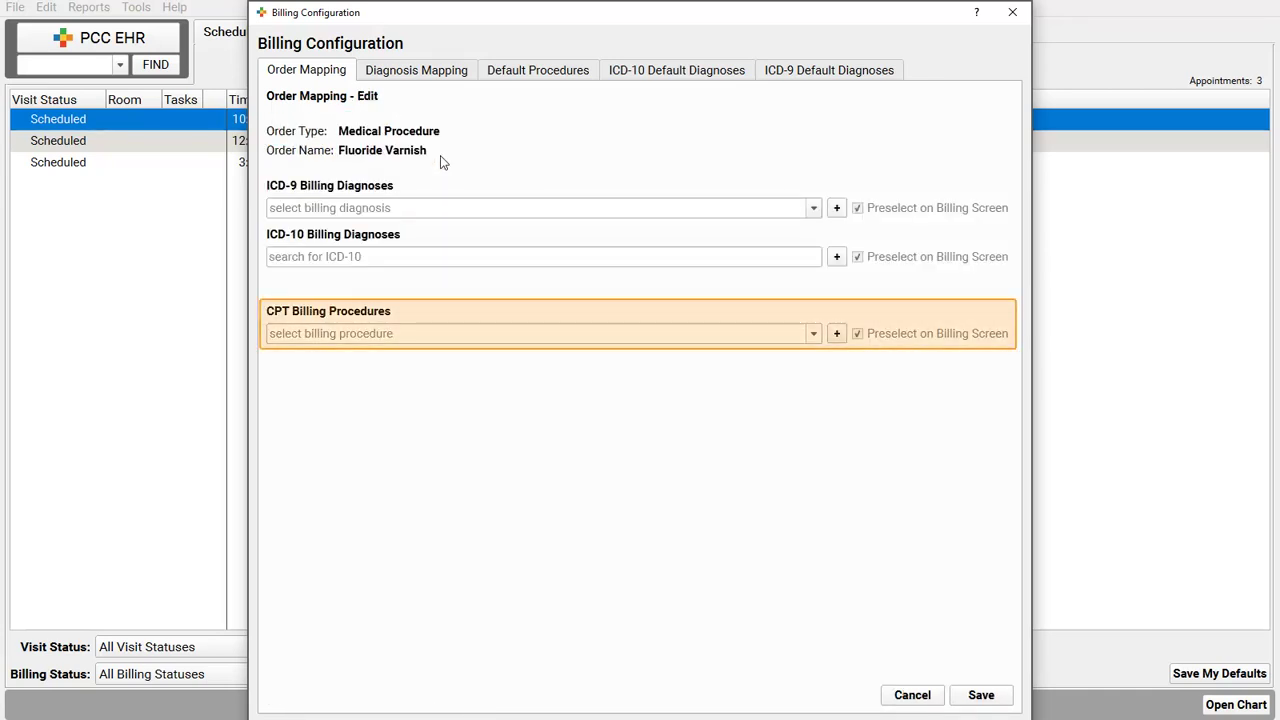
click(610, 340)
text(fluor)
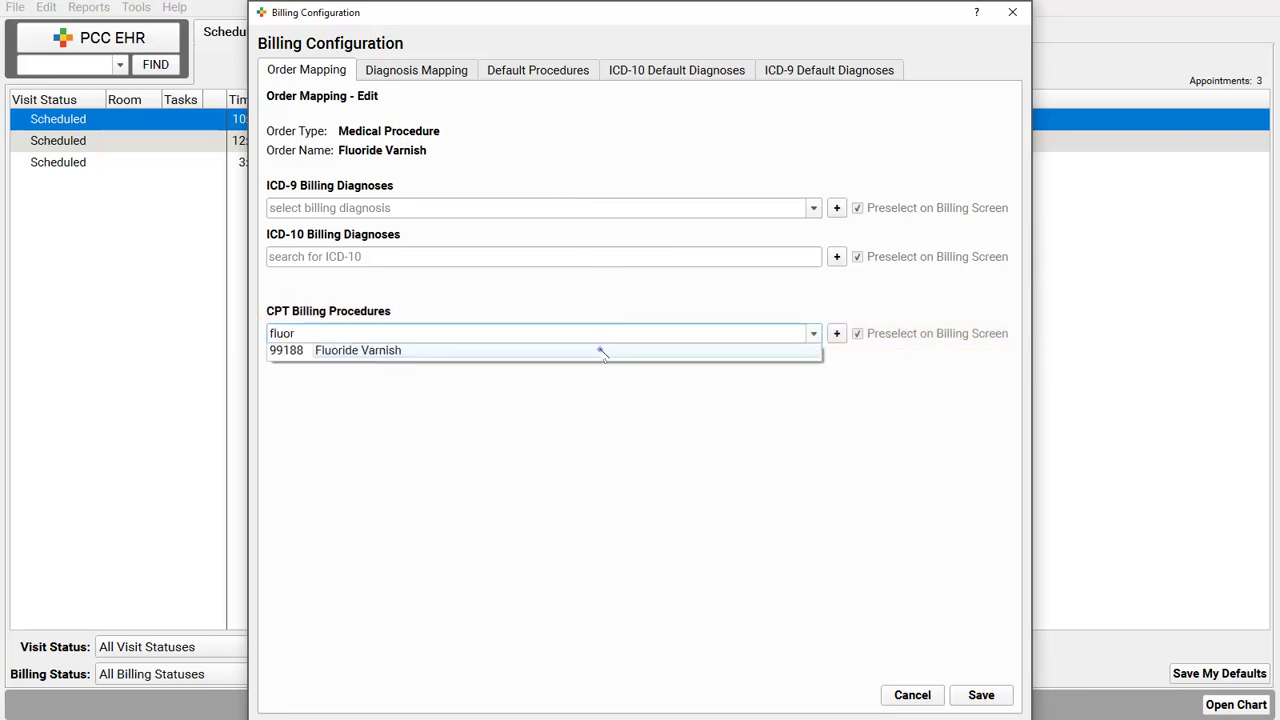
click(600, 350)
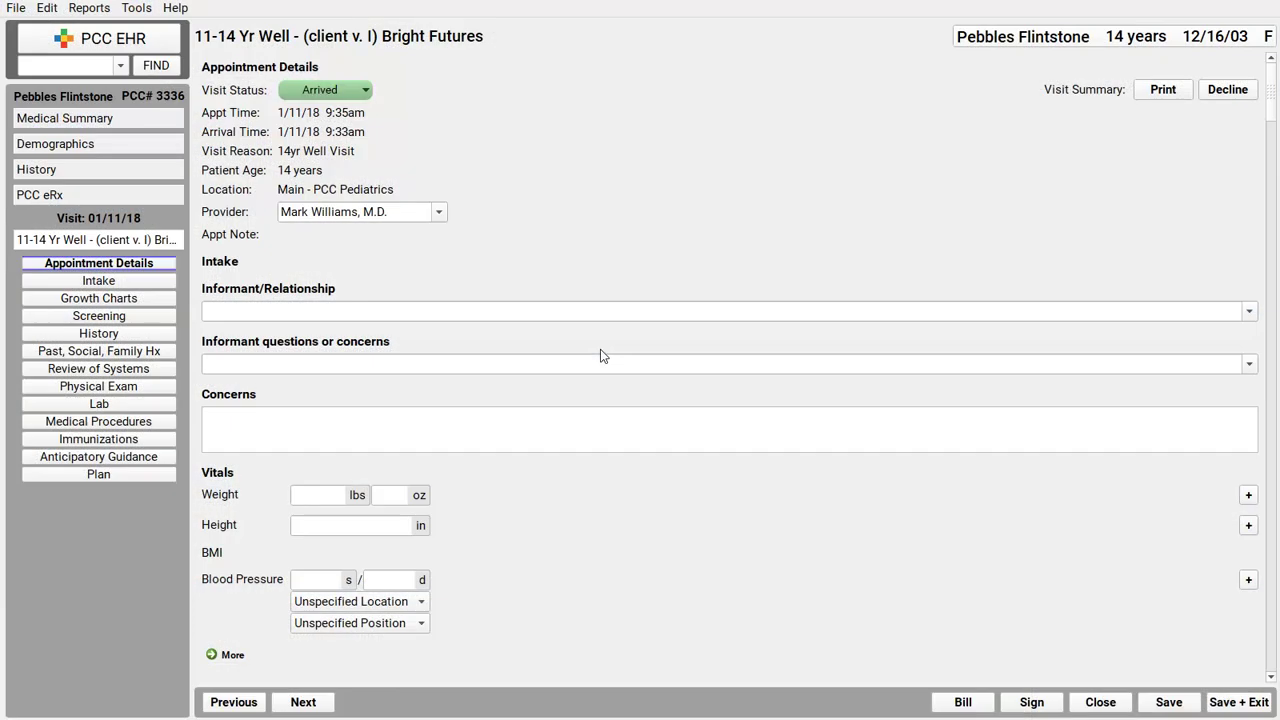
Step: In the visit's Screening section, order Depression Screen (Adult) with a negative result, save it, and order the Suicide Risk Assessment
click(129, 318)
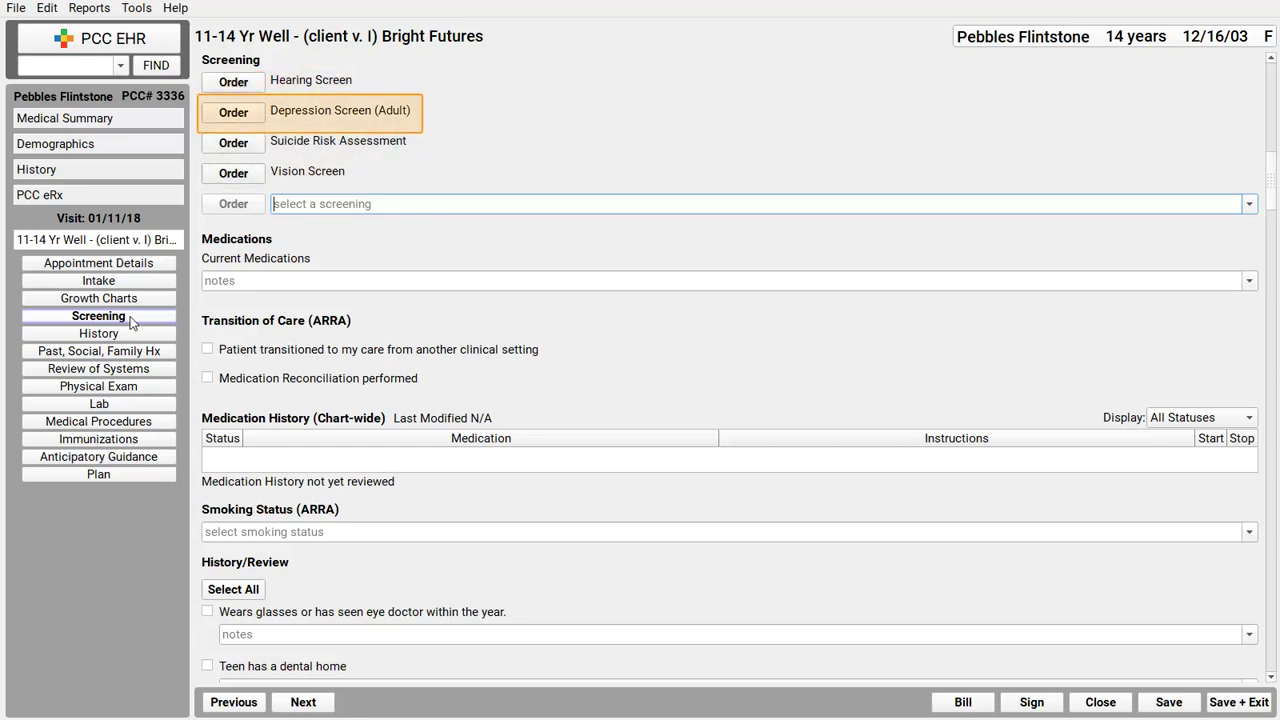
click(250, 116)
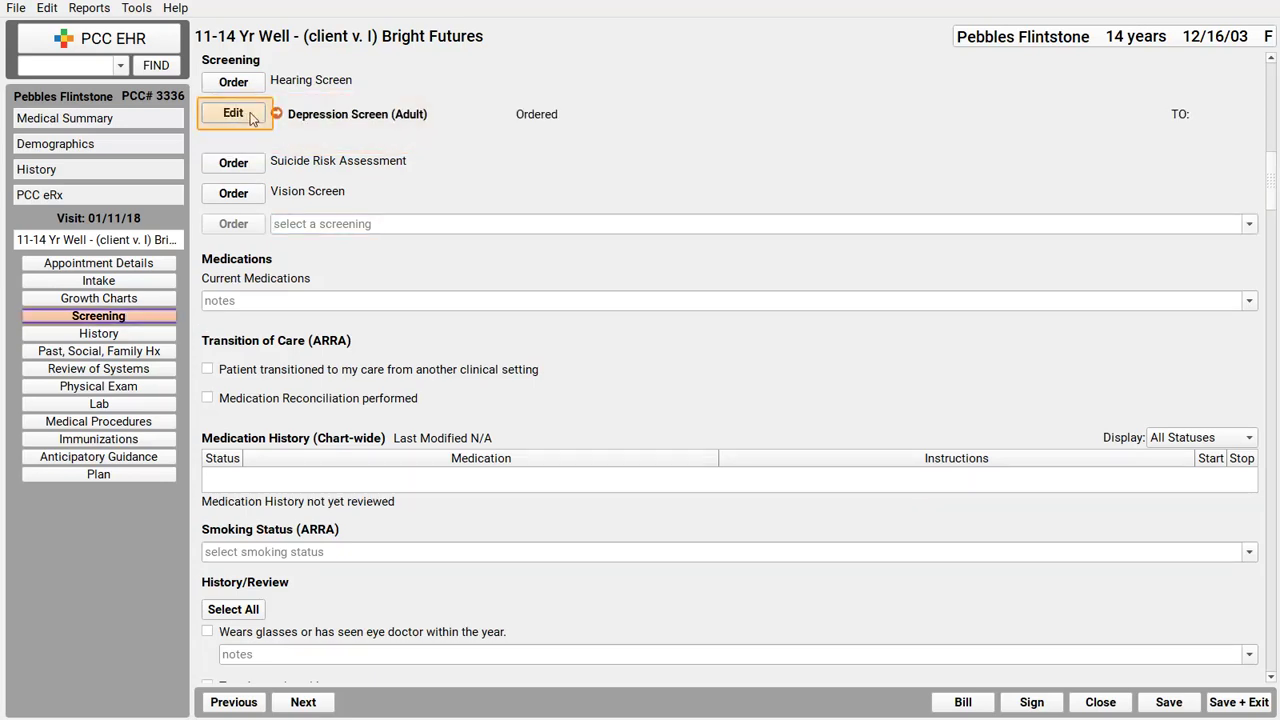
click(218, 118)
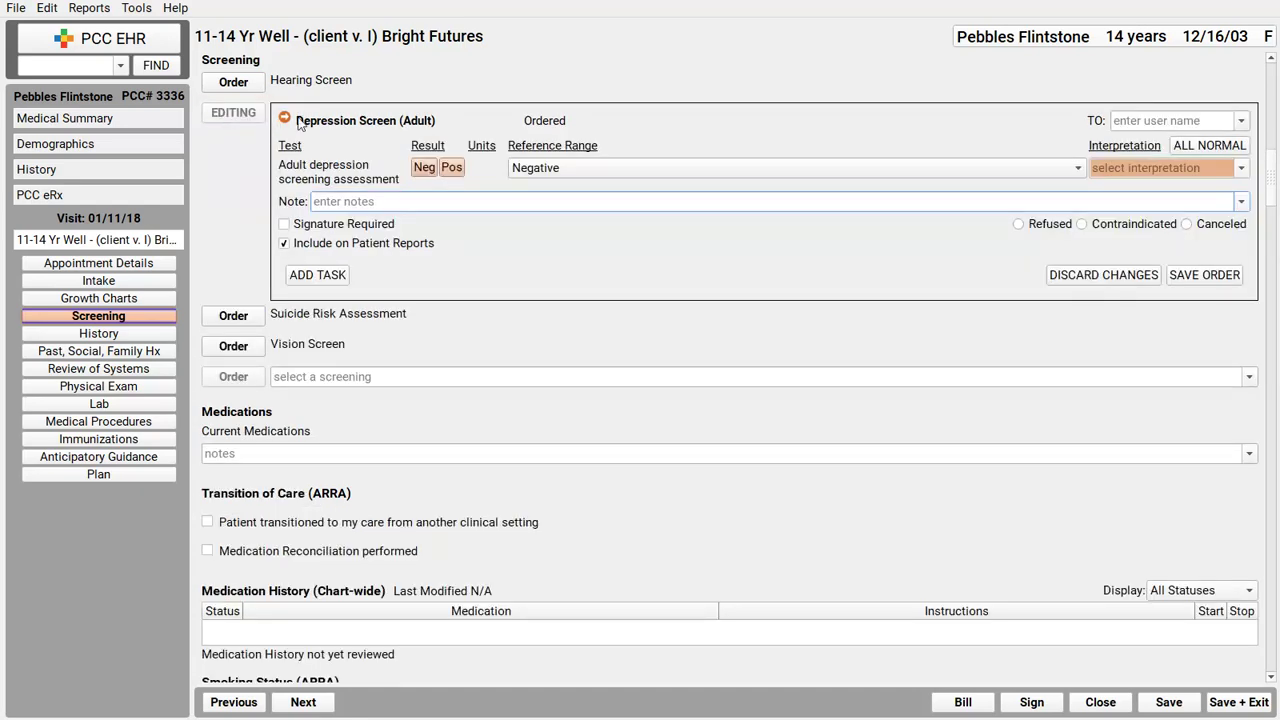
click(425, 168)
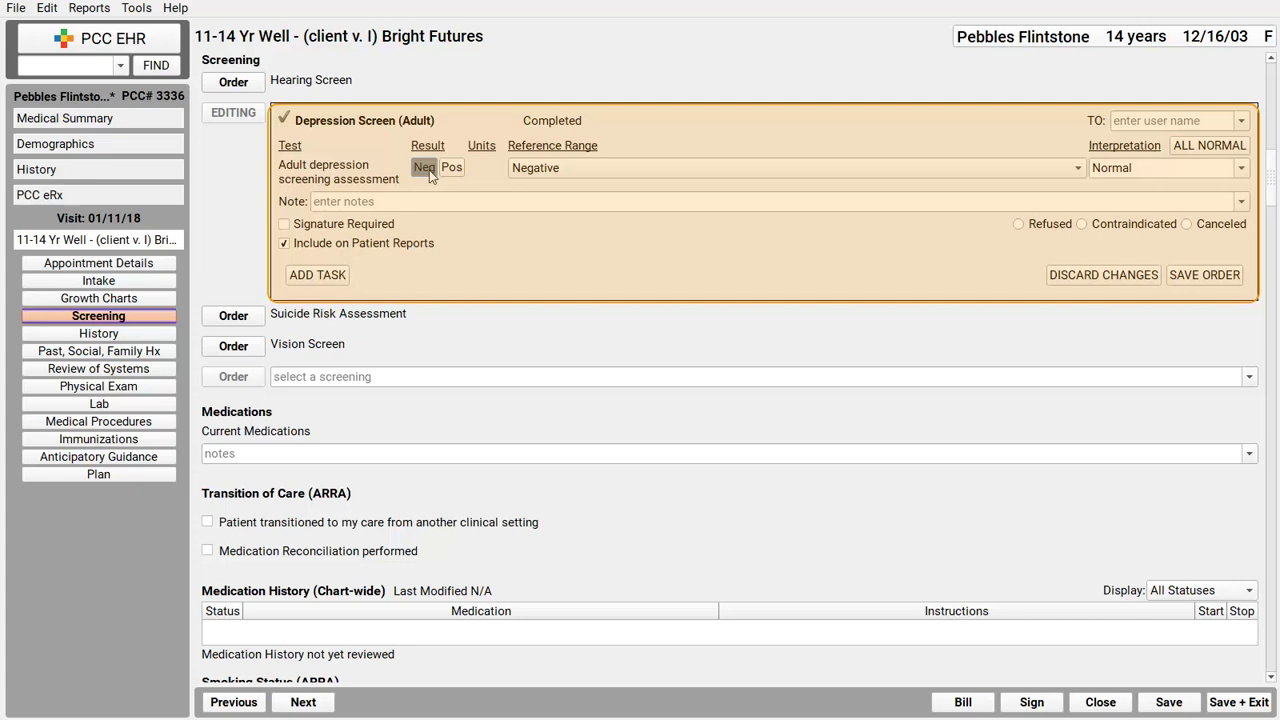
click(1215, 275)
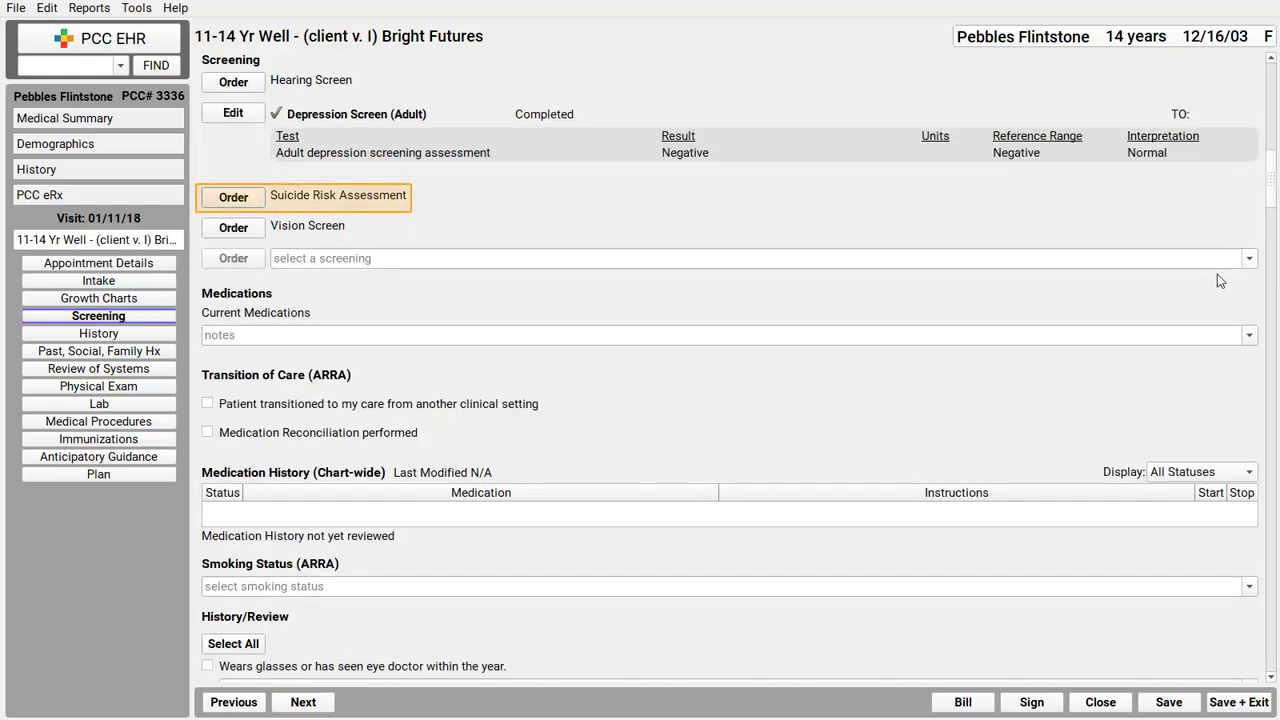
click(250, 199)
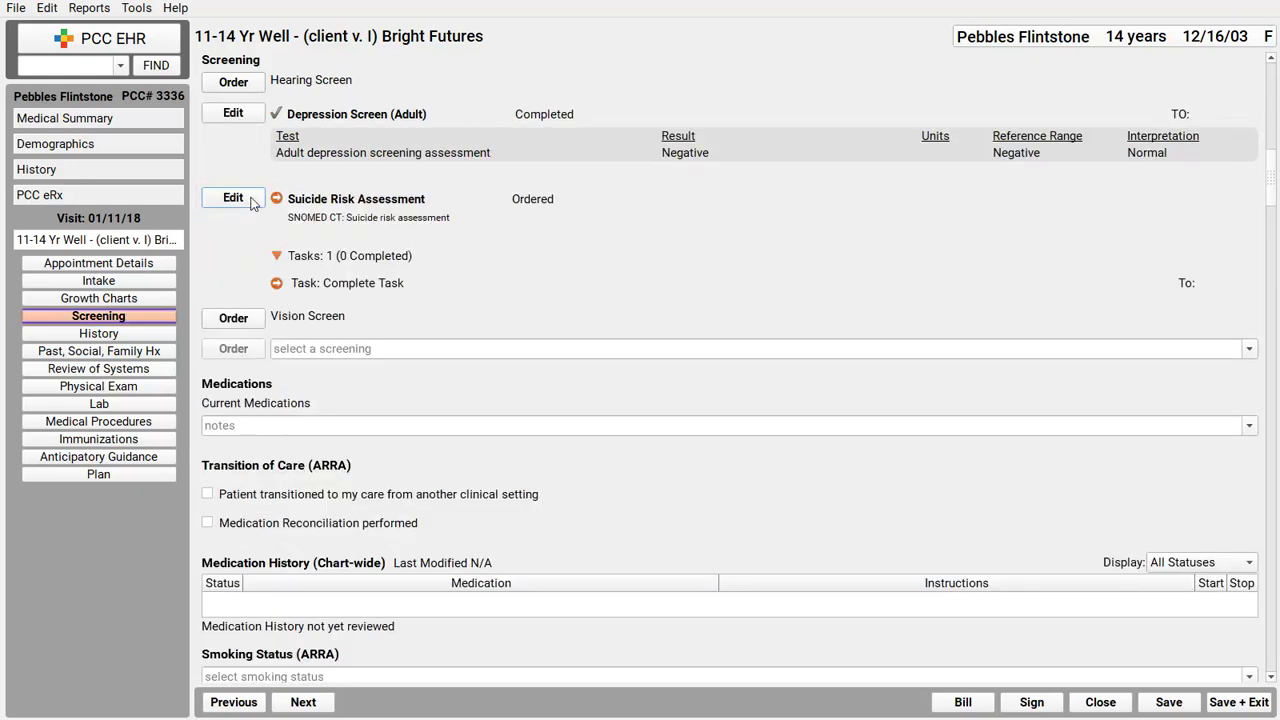
Step: In the visit's Plan section, order the Psychiatry Referral, clear its Complete Task entry and save the order
click(127, 474)
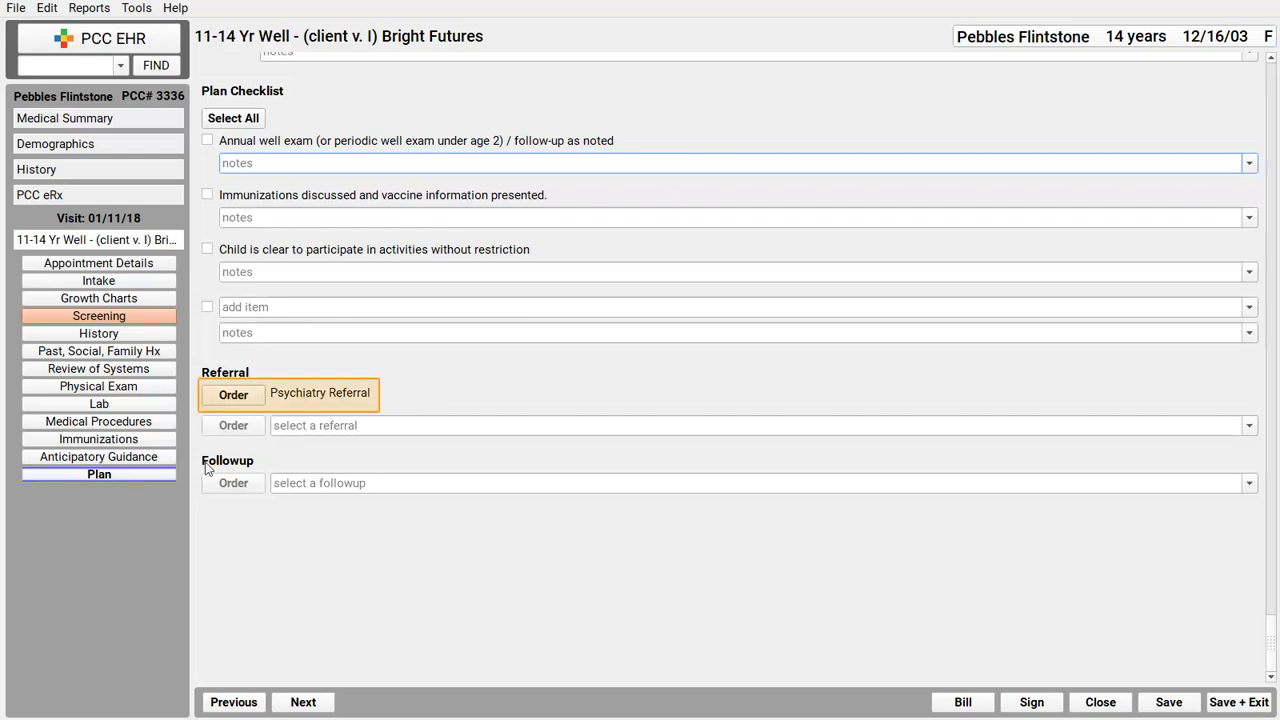
click(250, 400)
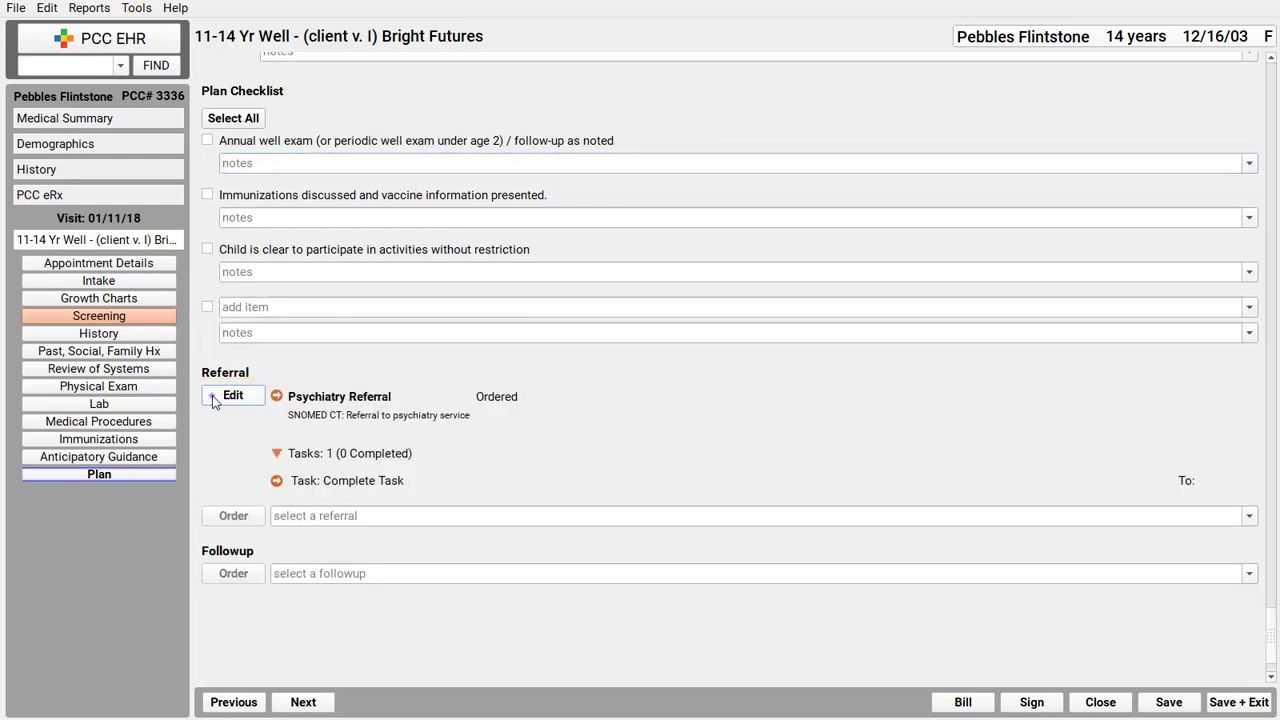
click(230, 396)
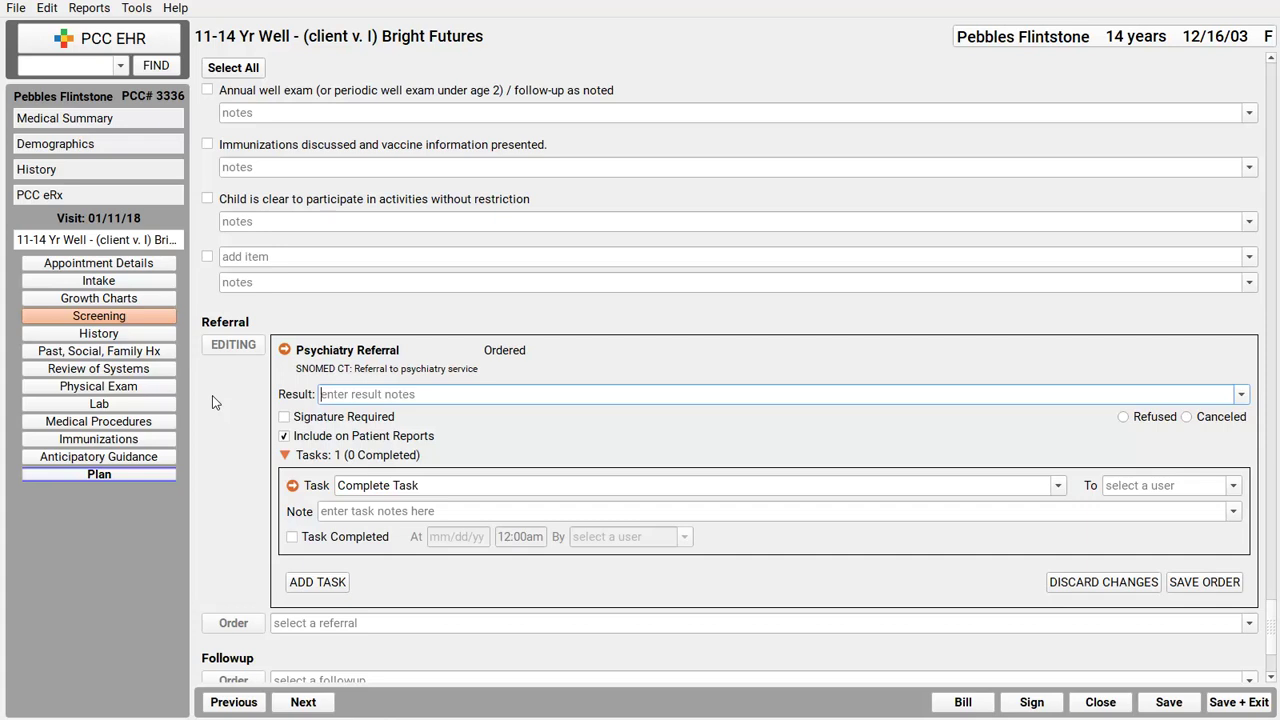
click(389, 487)
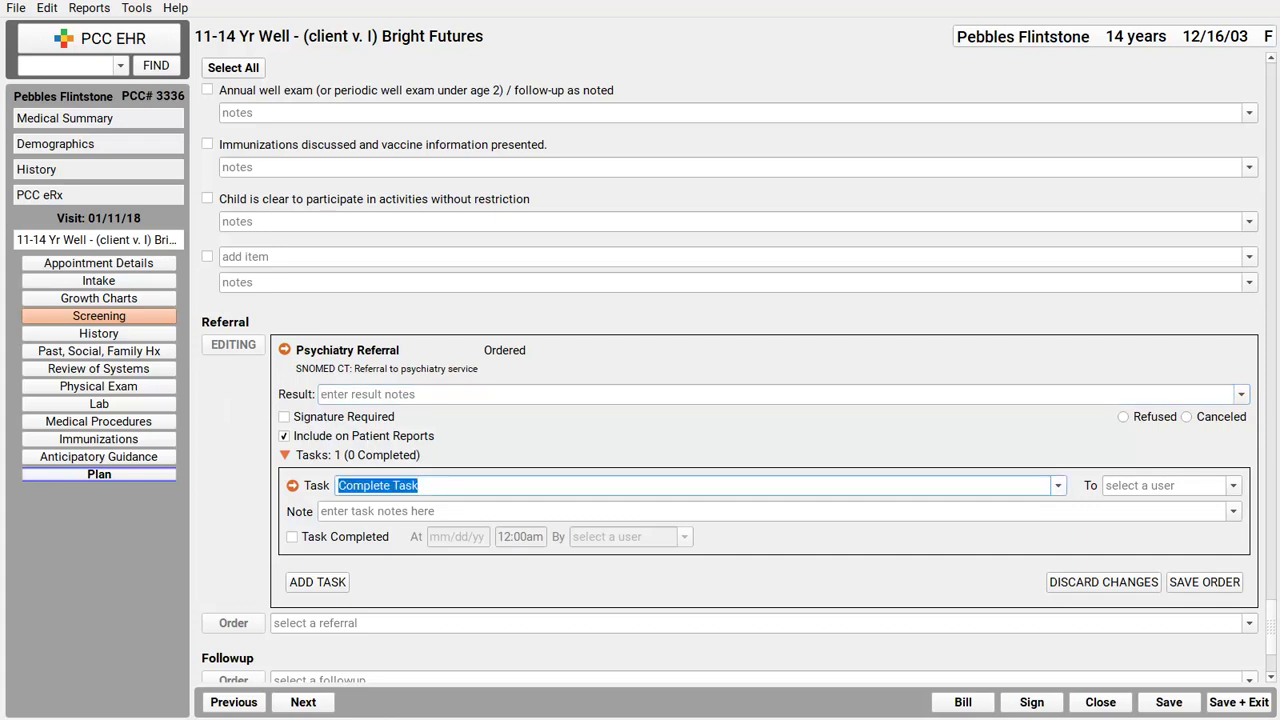
key(BackSpace)
click(1201, 590)
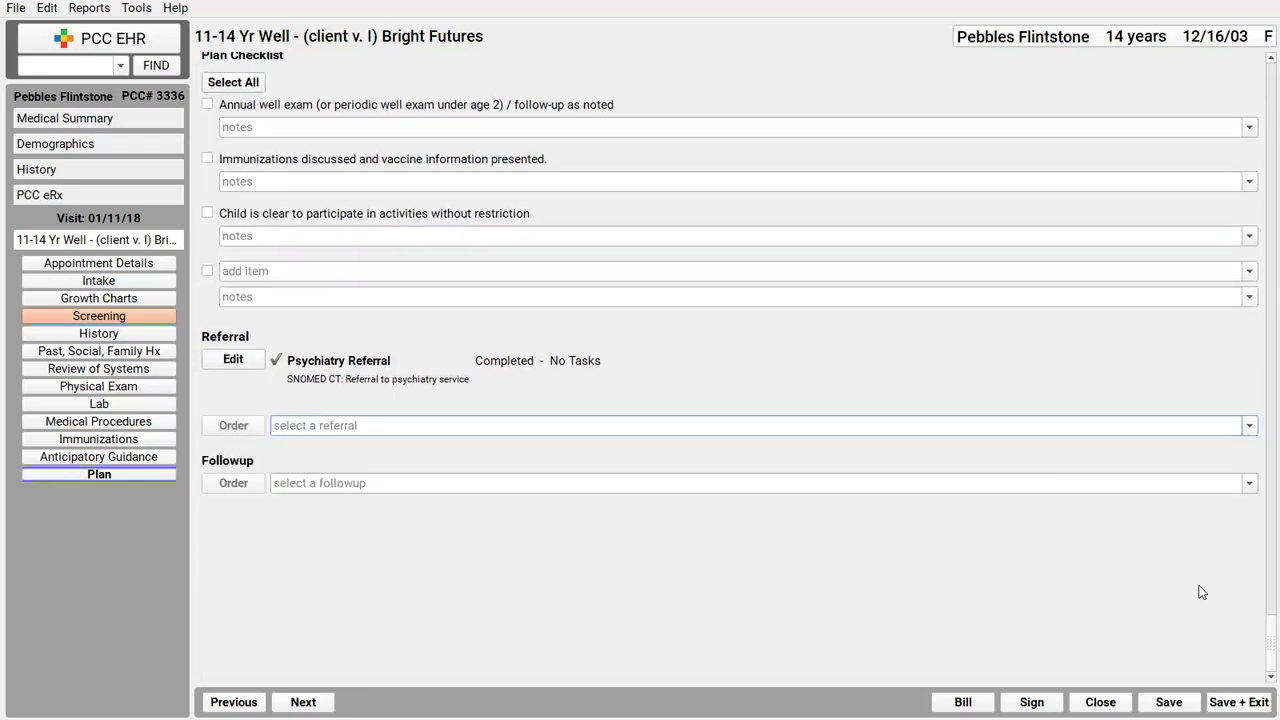